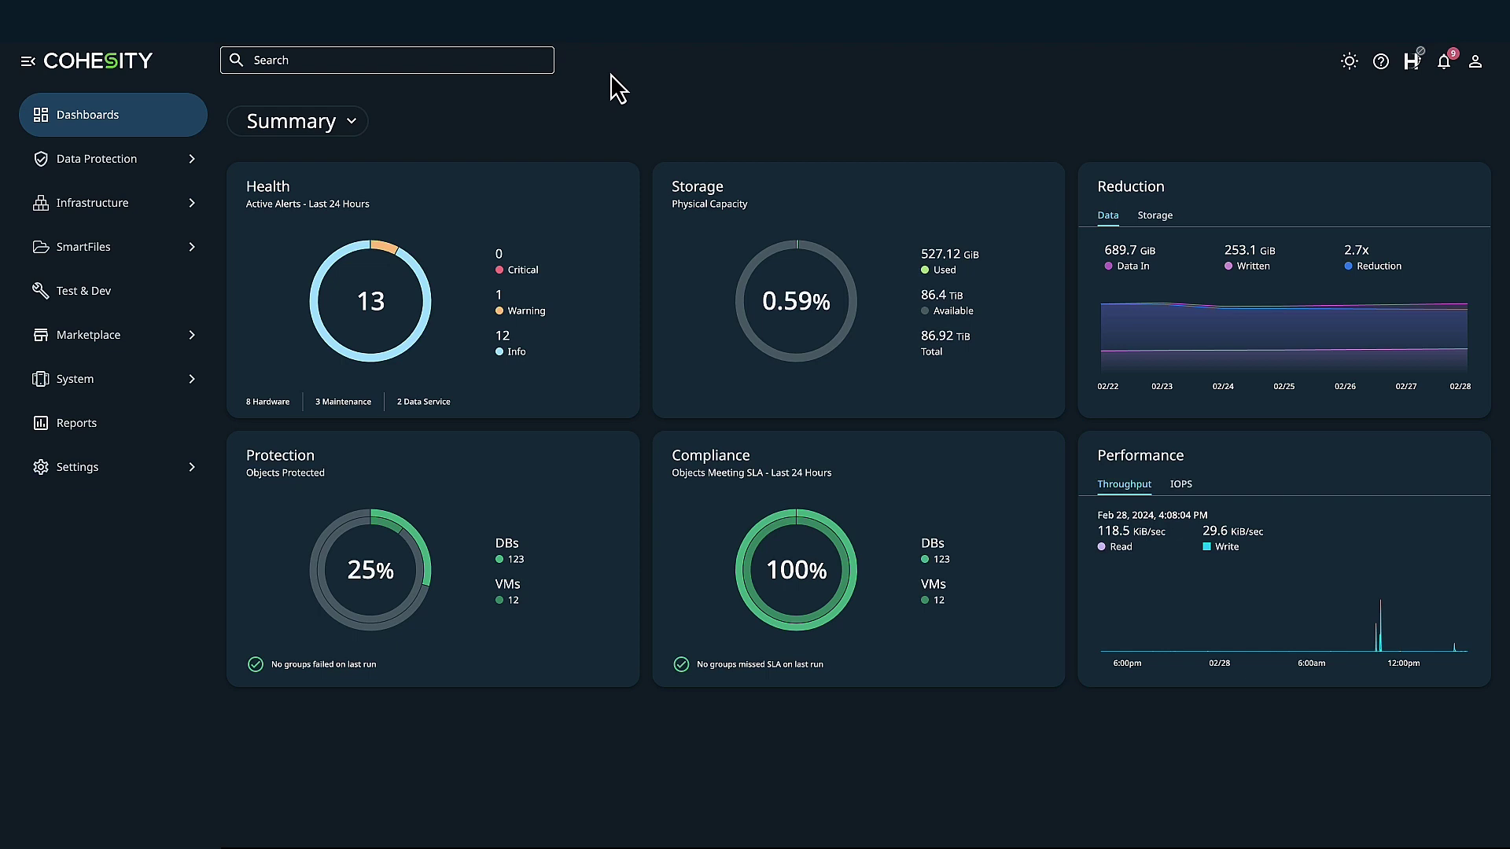
# Step: Show the registered data sources under Data Protection, including the Acropolis cluster Cohesity-NTNX-02
pyautogui.click(161, 175)
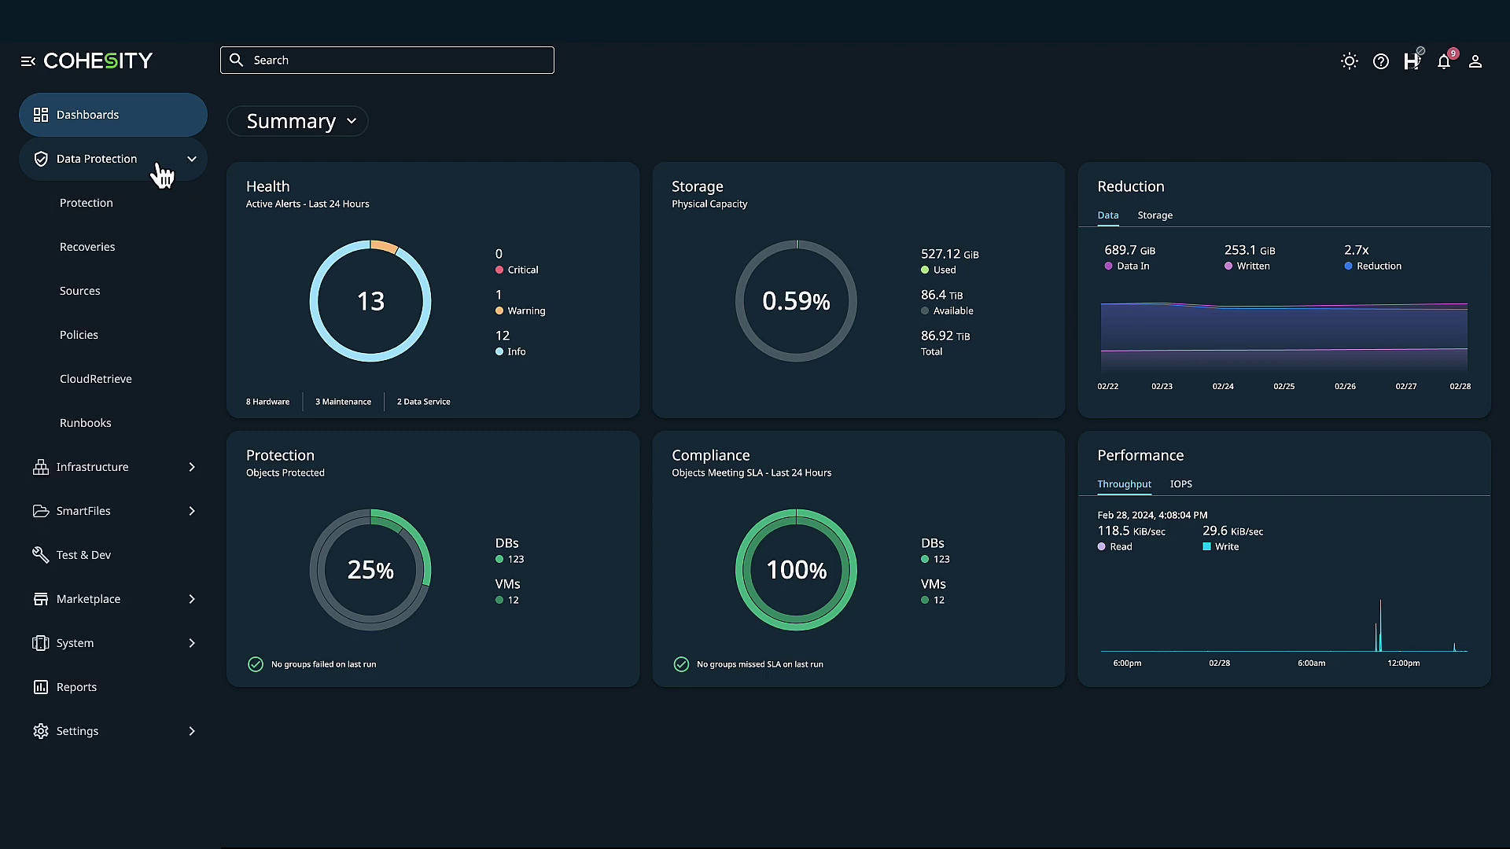
pyautogui.click(150, 313)
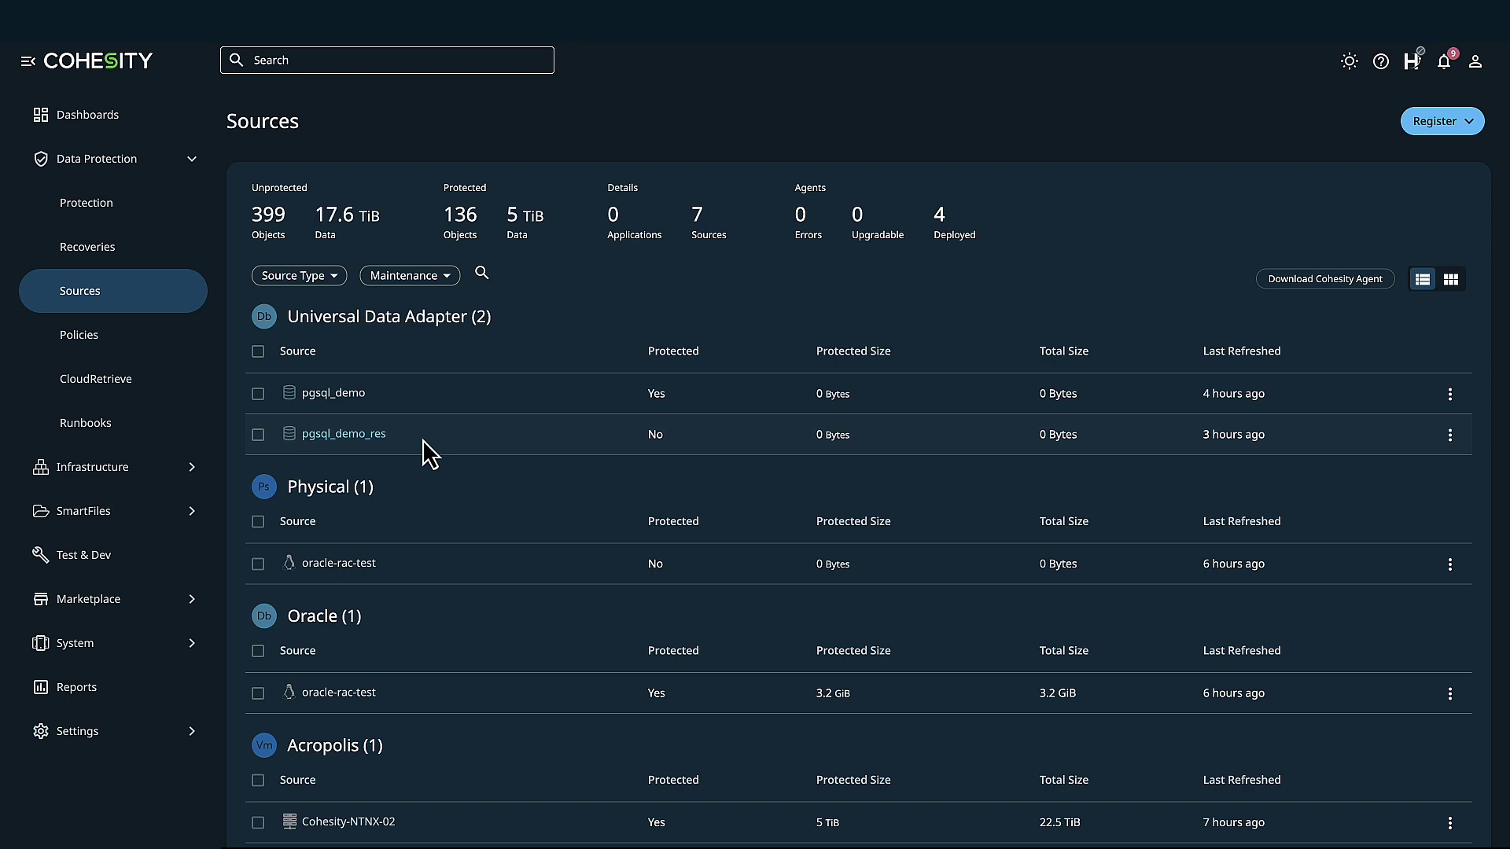
pyautogui.scroll(-2, 590, 475)
pyautogui.scroll(-1, 586, 467)
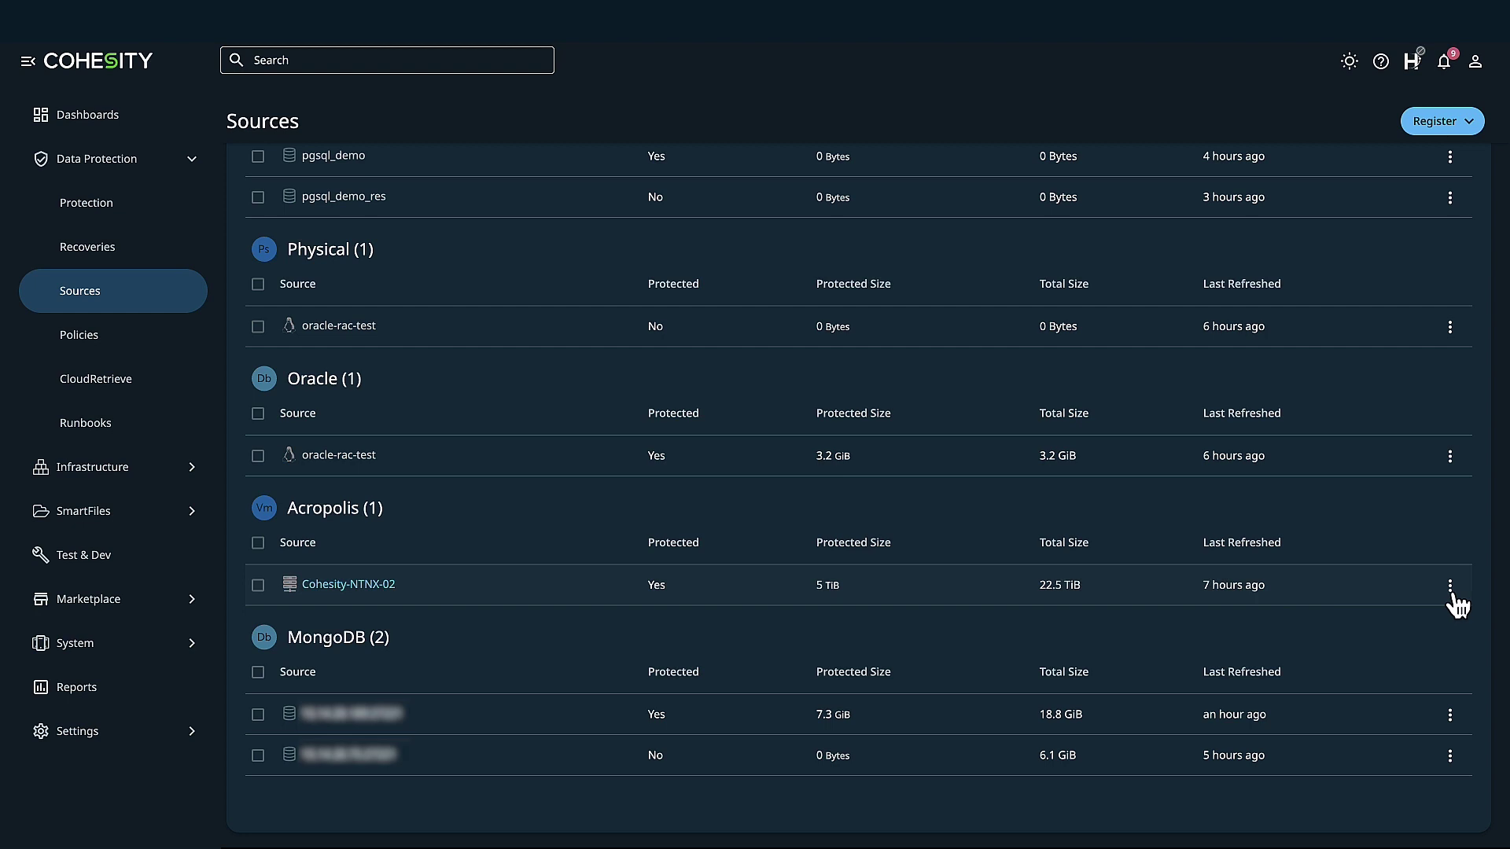
# Step: Start registering a virtual machine source, browse the Source Type options, then cancel
pyautogui.click(1451, 134)
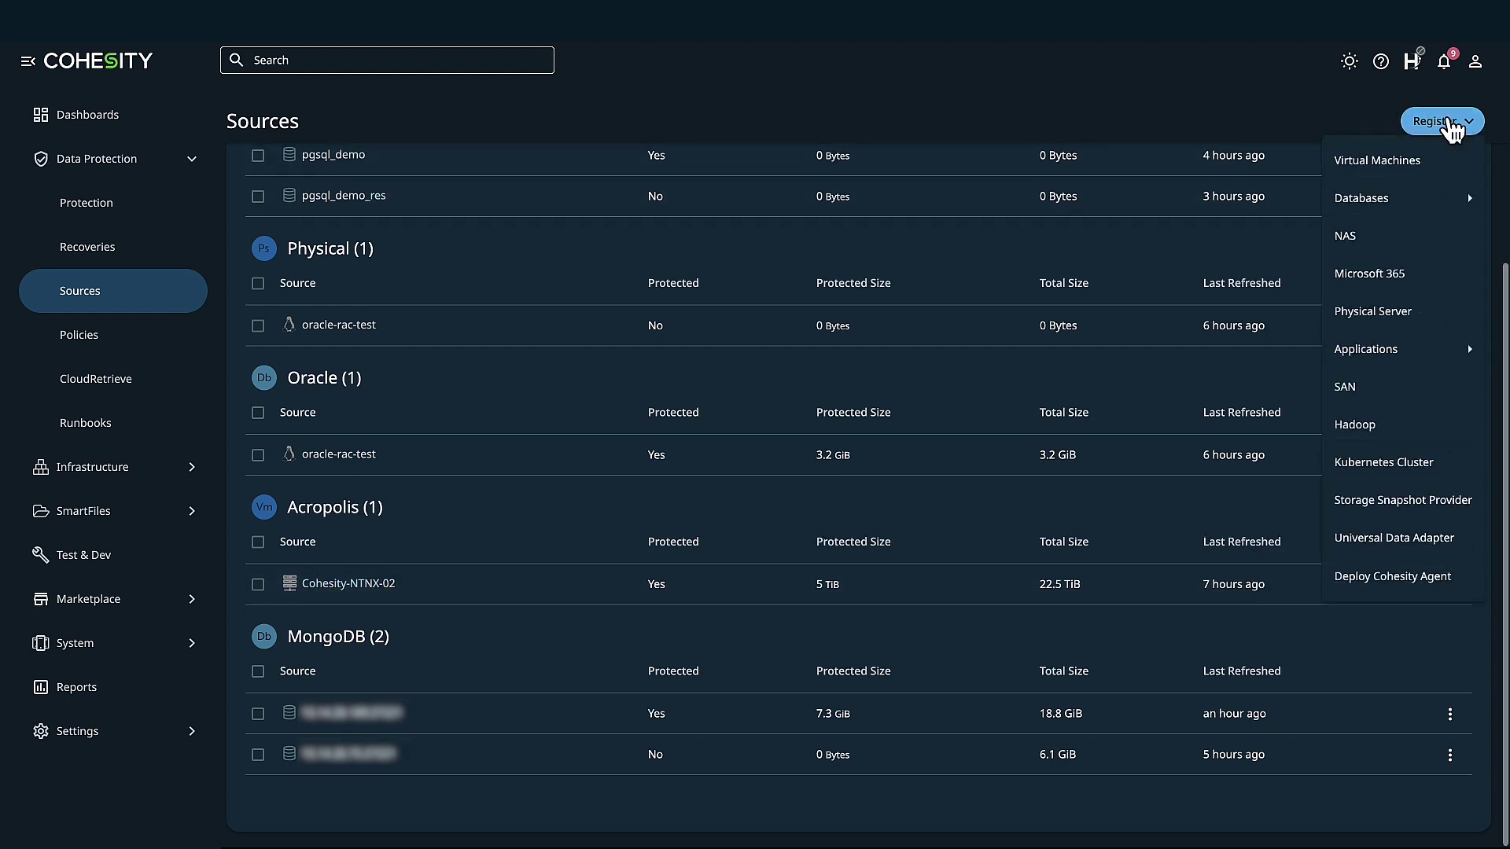
pyautogui.click(1422, 168)
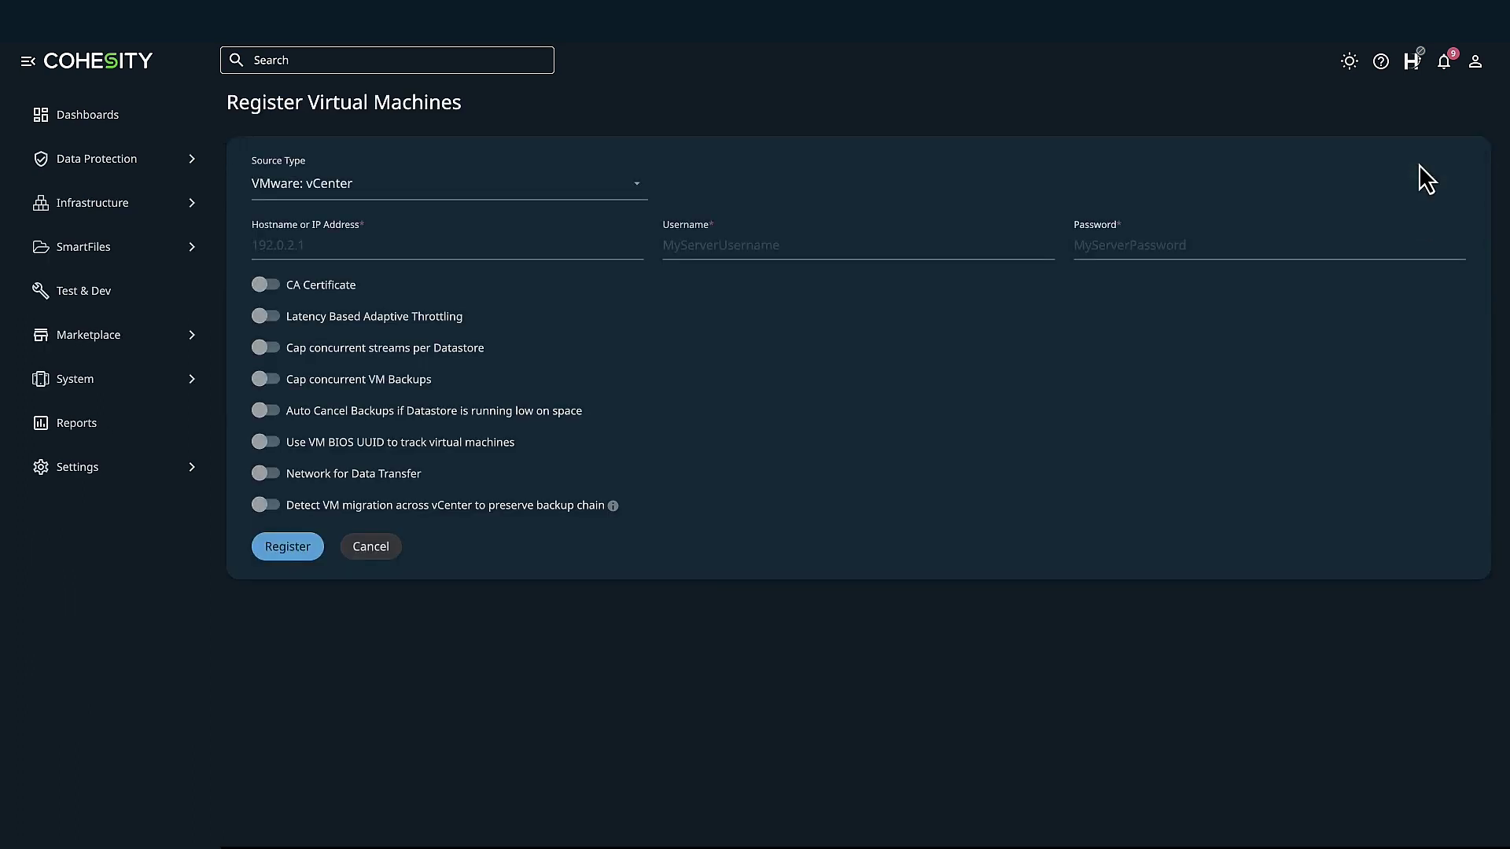
pyautogui.click(635, 186)
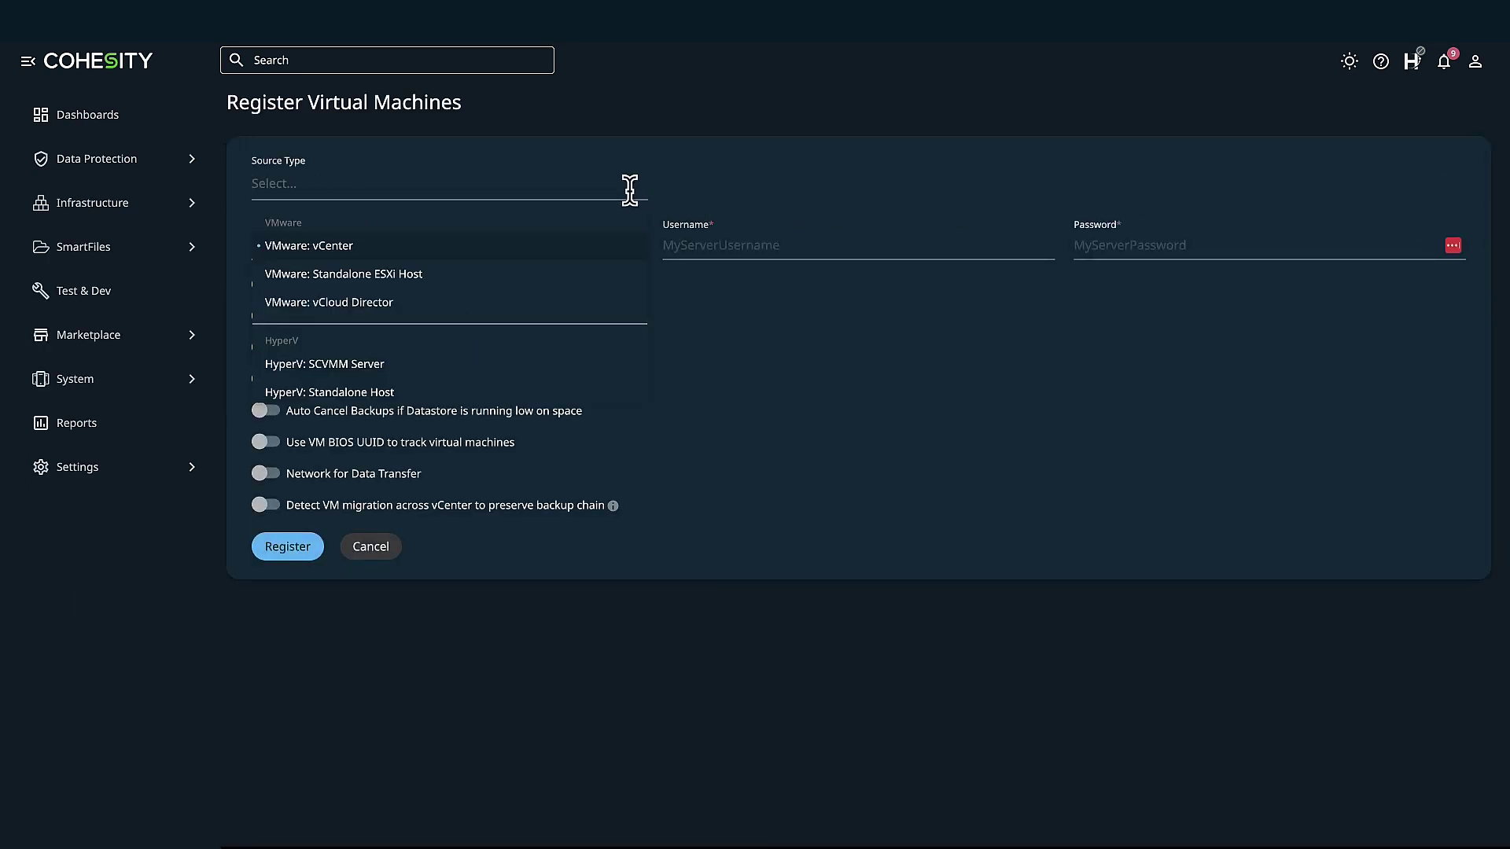
pyautogui.scroll(-3, 579, 331)
pyautogui.scroll(-1, 578, 331)
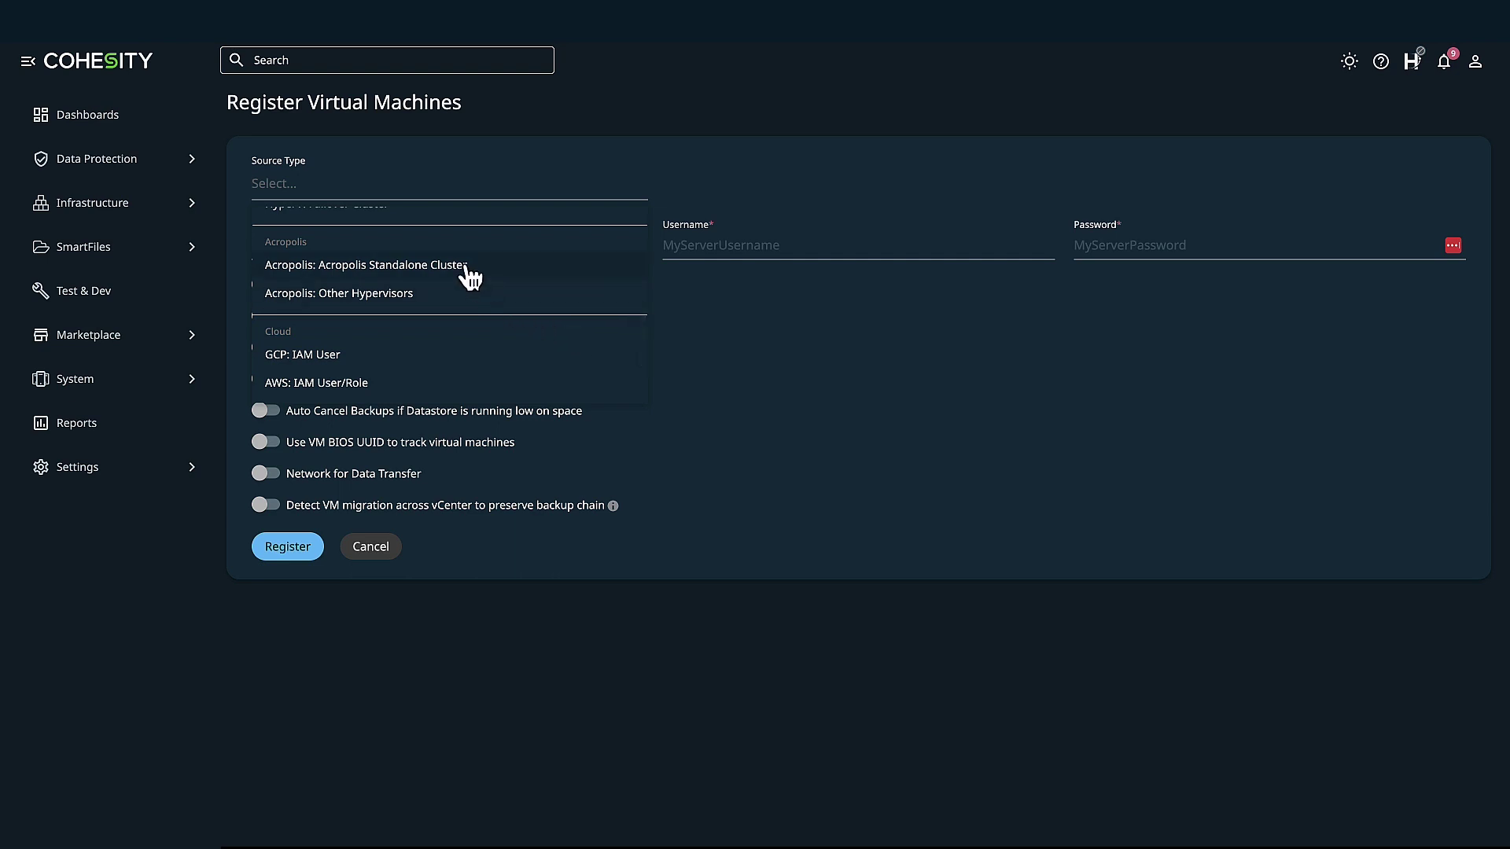
pyautogui.click(388, 559)
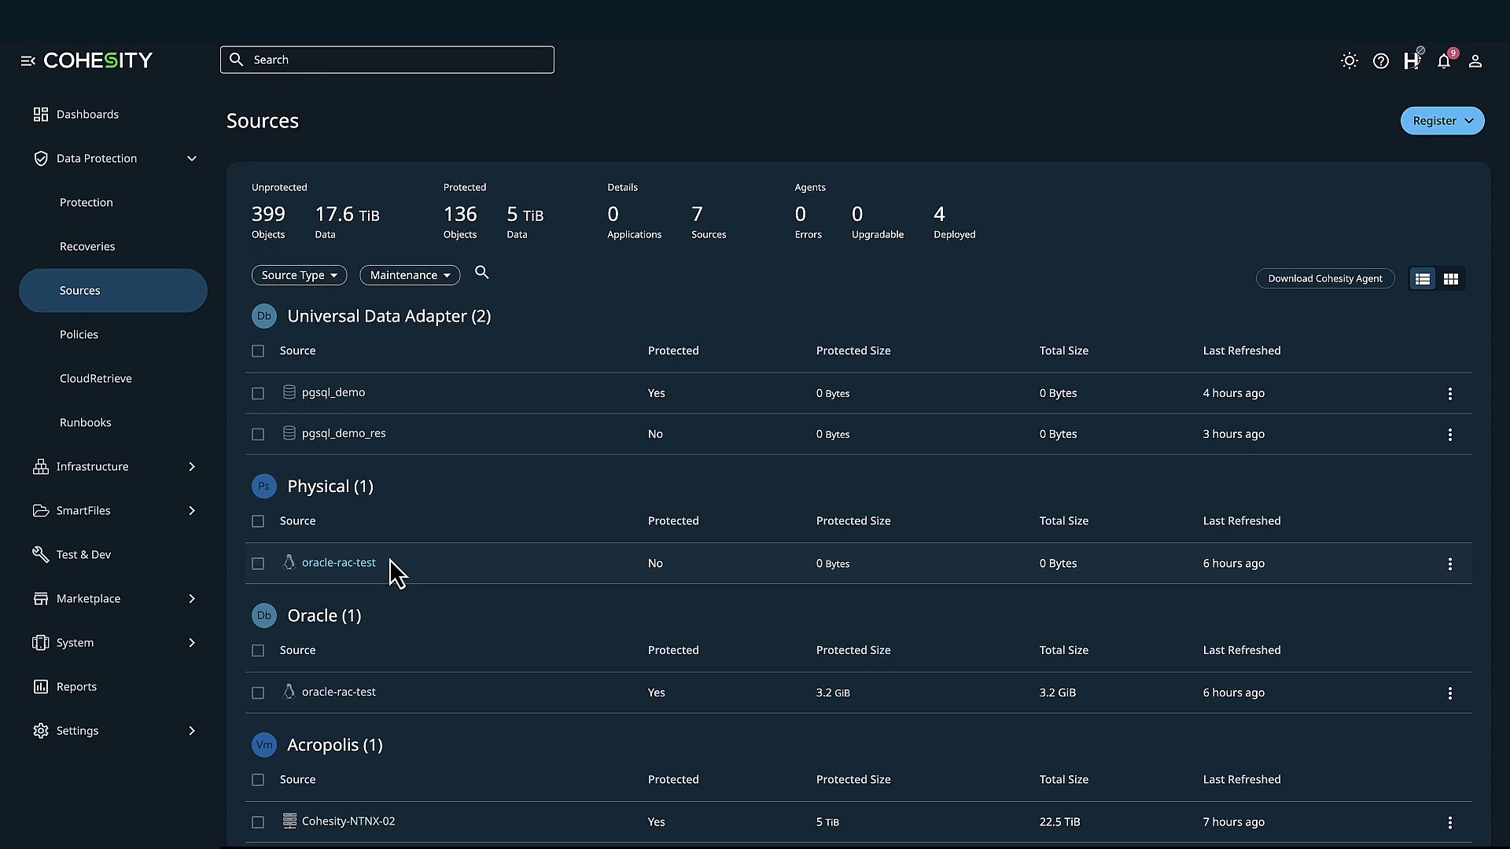
# Step: Show the Policies page with the 8 backup policies, including AHV, Bronze, Gold and Silver
pyautogui.click(124, 347)
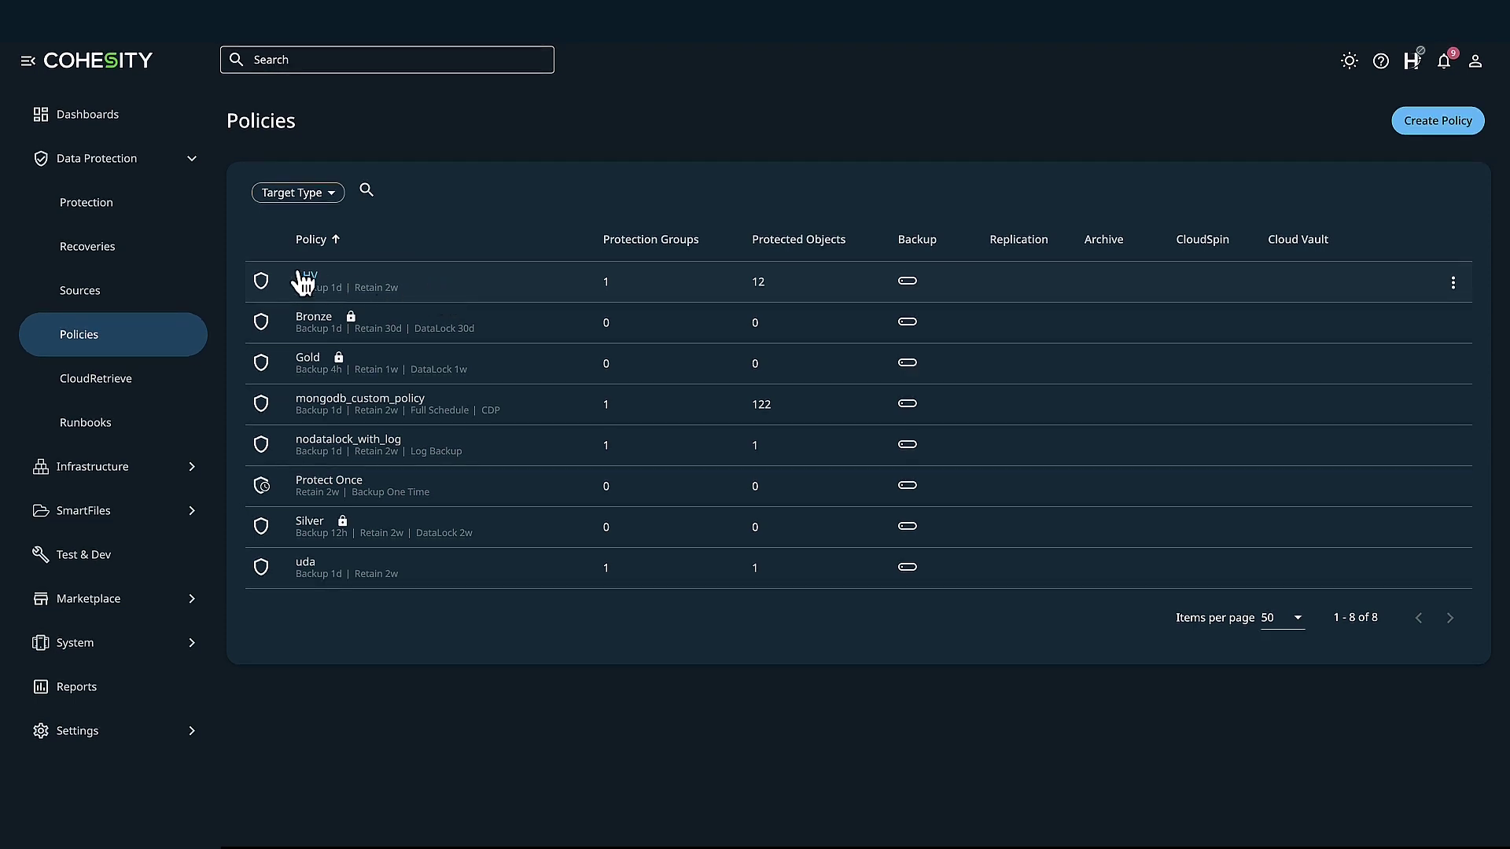
# Step: Open the Nutanix group's edit page, review its Additional Settings, and close without saving
pyautogui.click(159, 217)
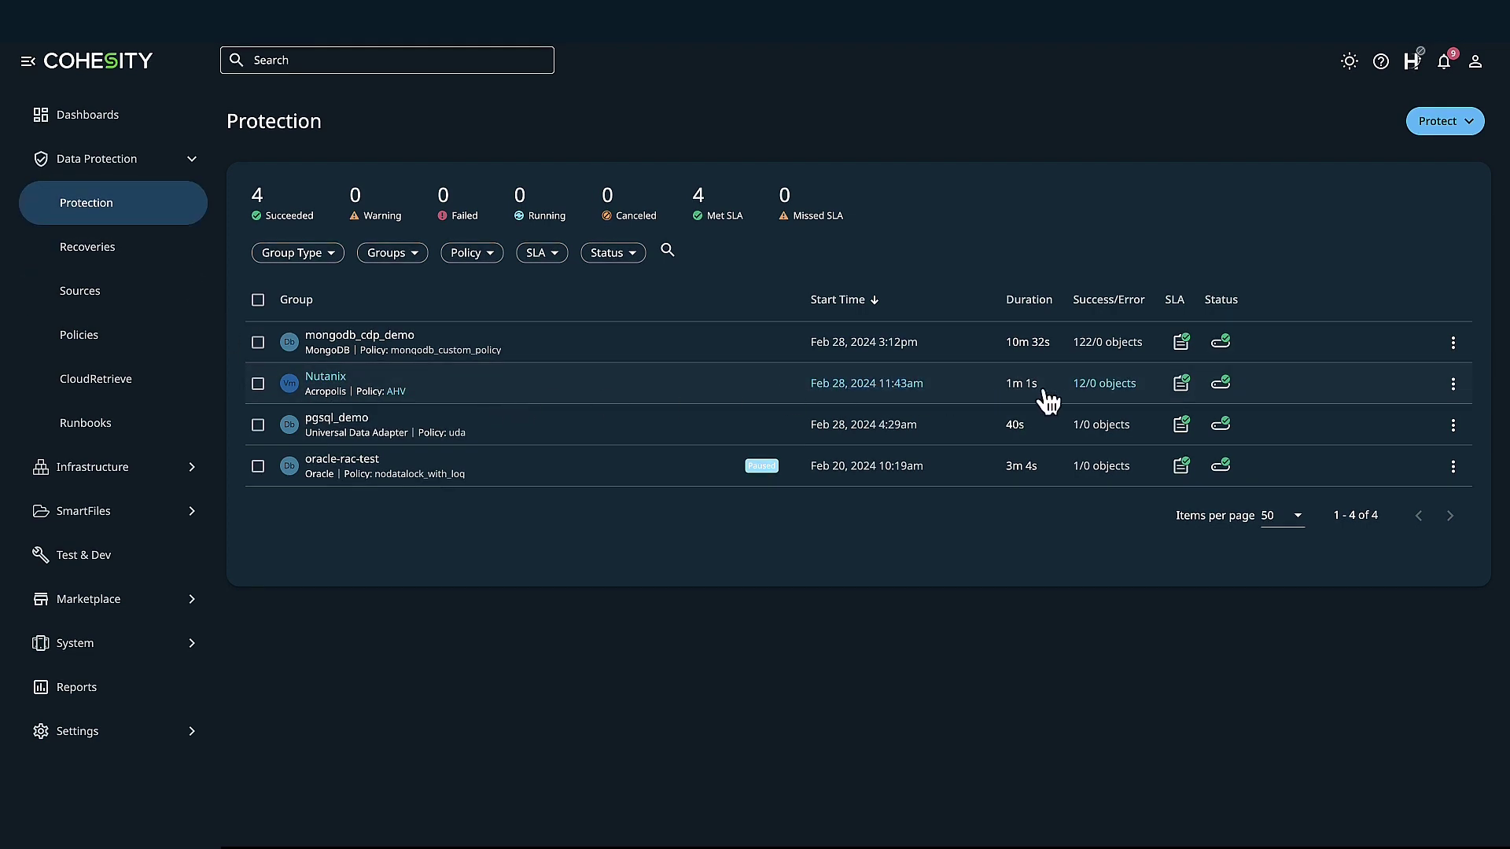
pyautogui.click(1452, 384)
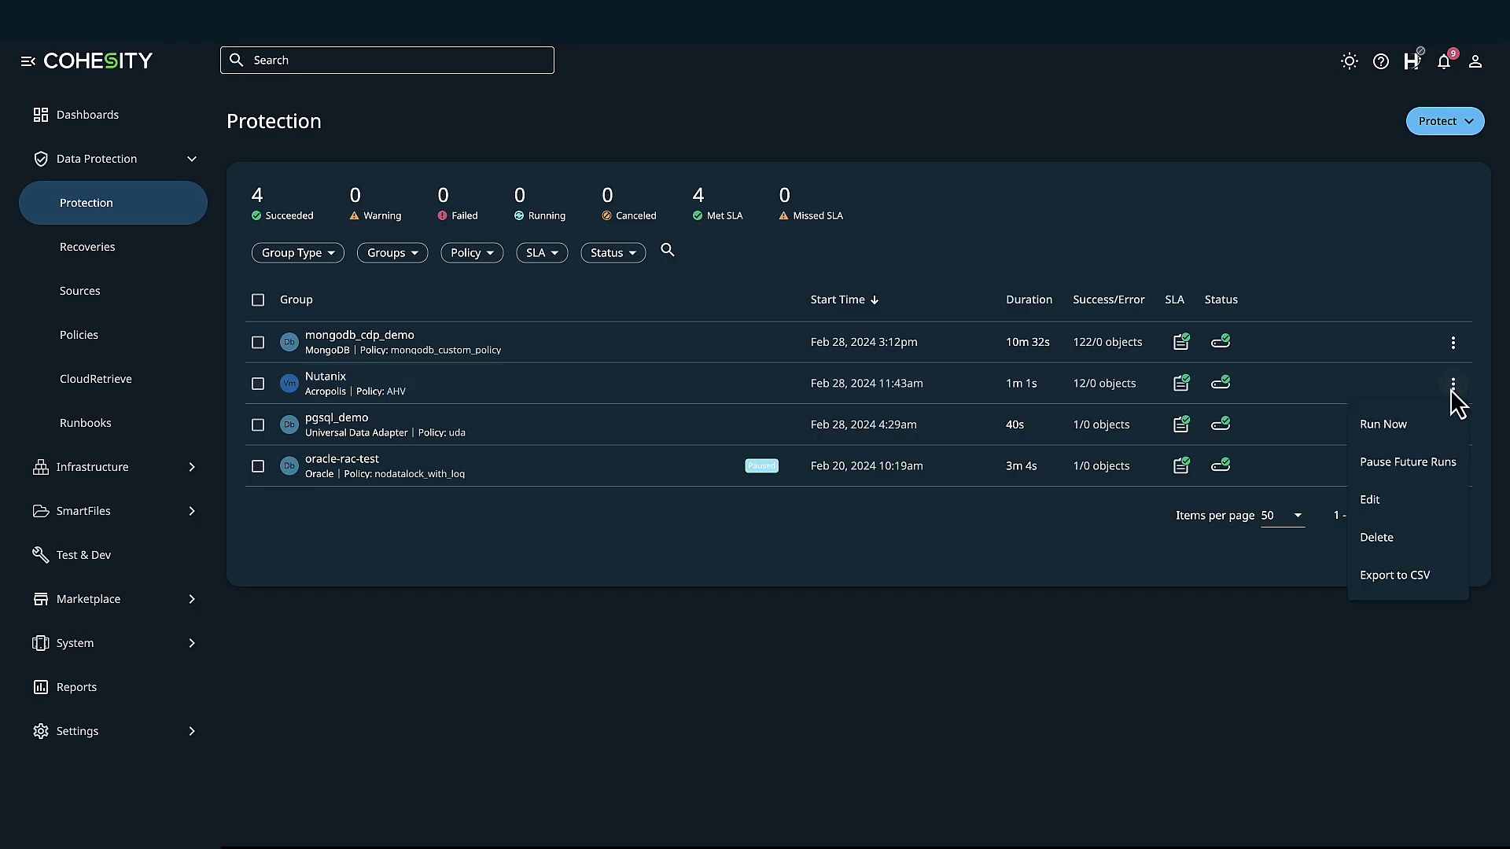
pyautogui.click(1404, 508)
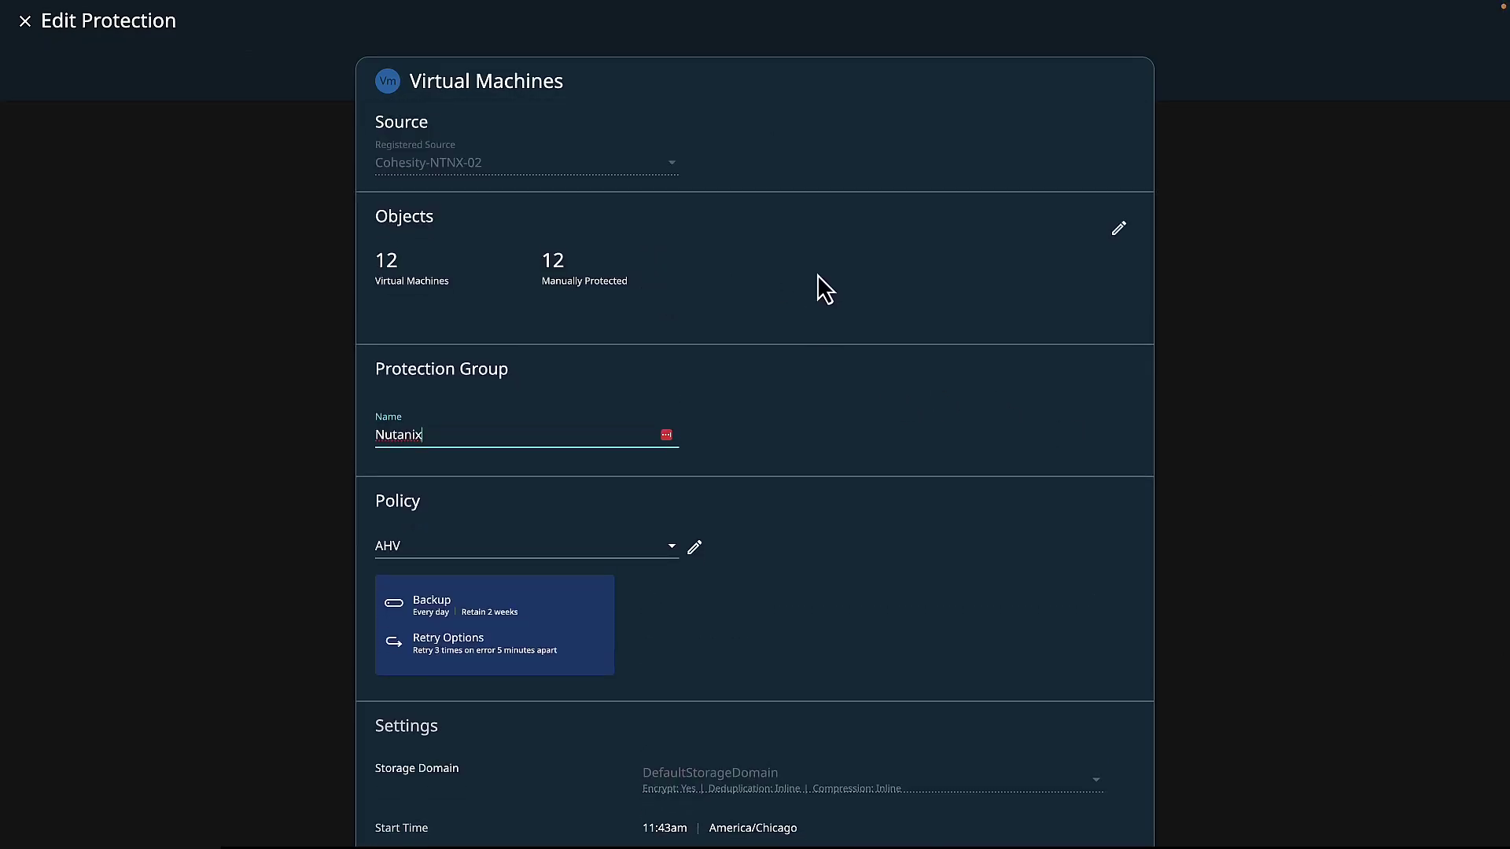
pyautogui.scroll(-3, 989, 415)
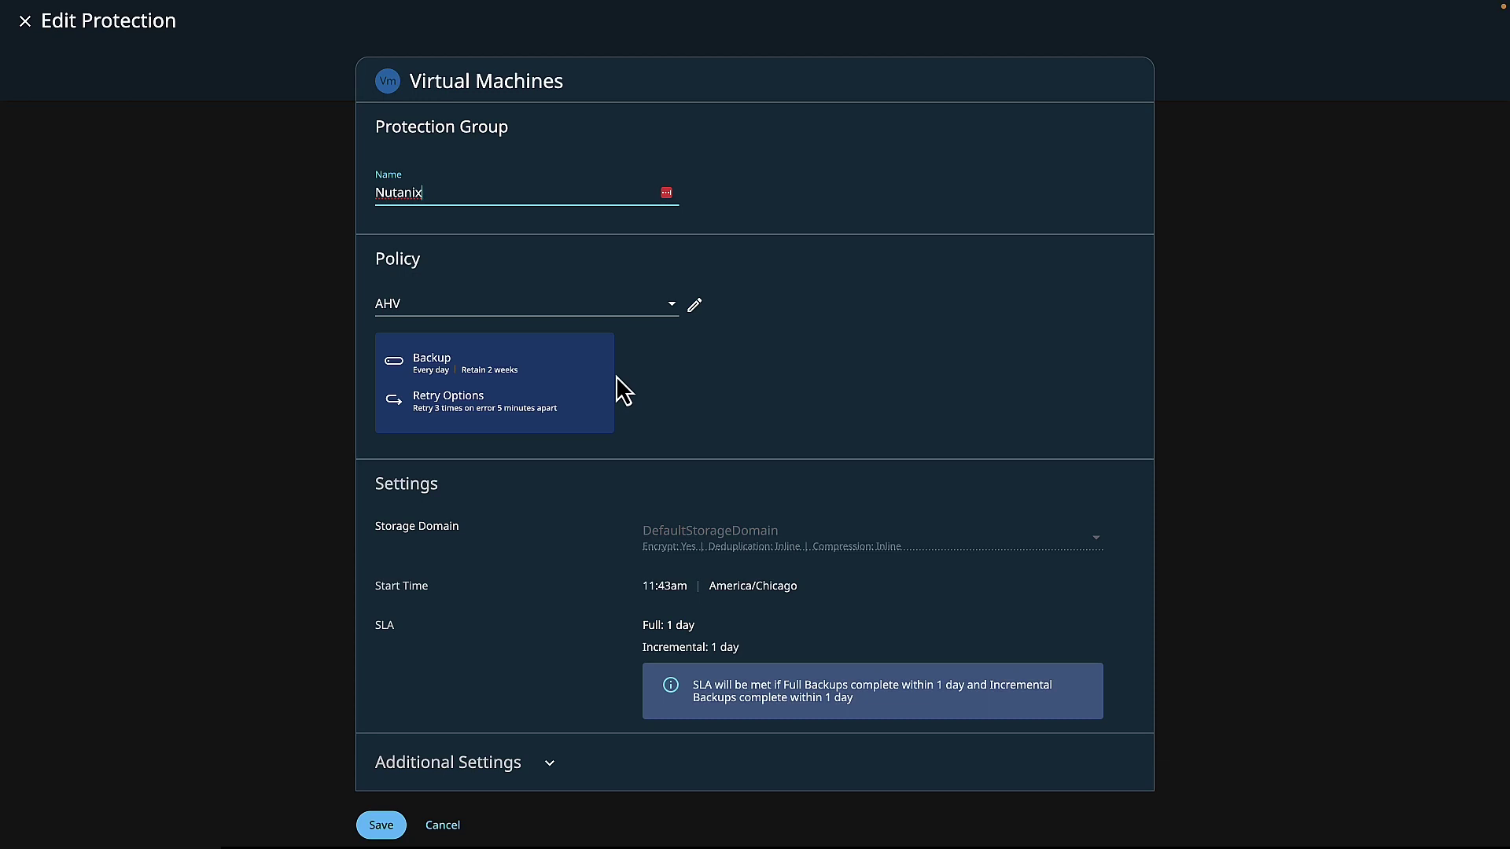
pyautogui.scroll(-1, 716, 414)
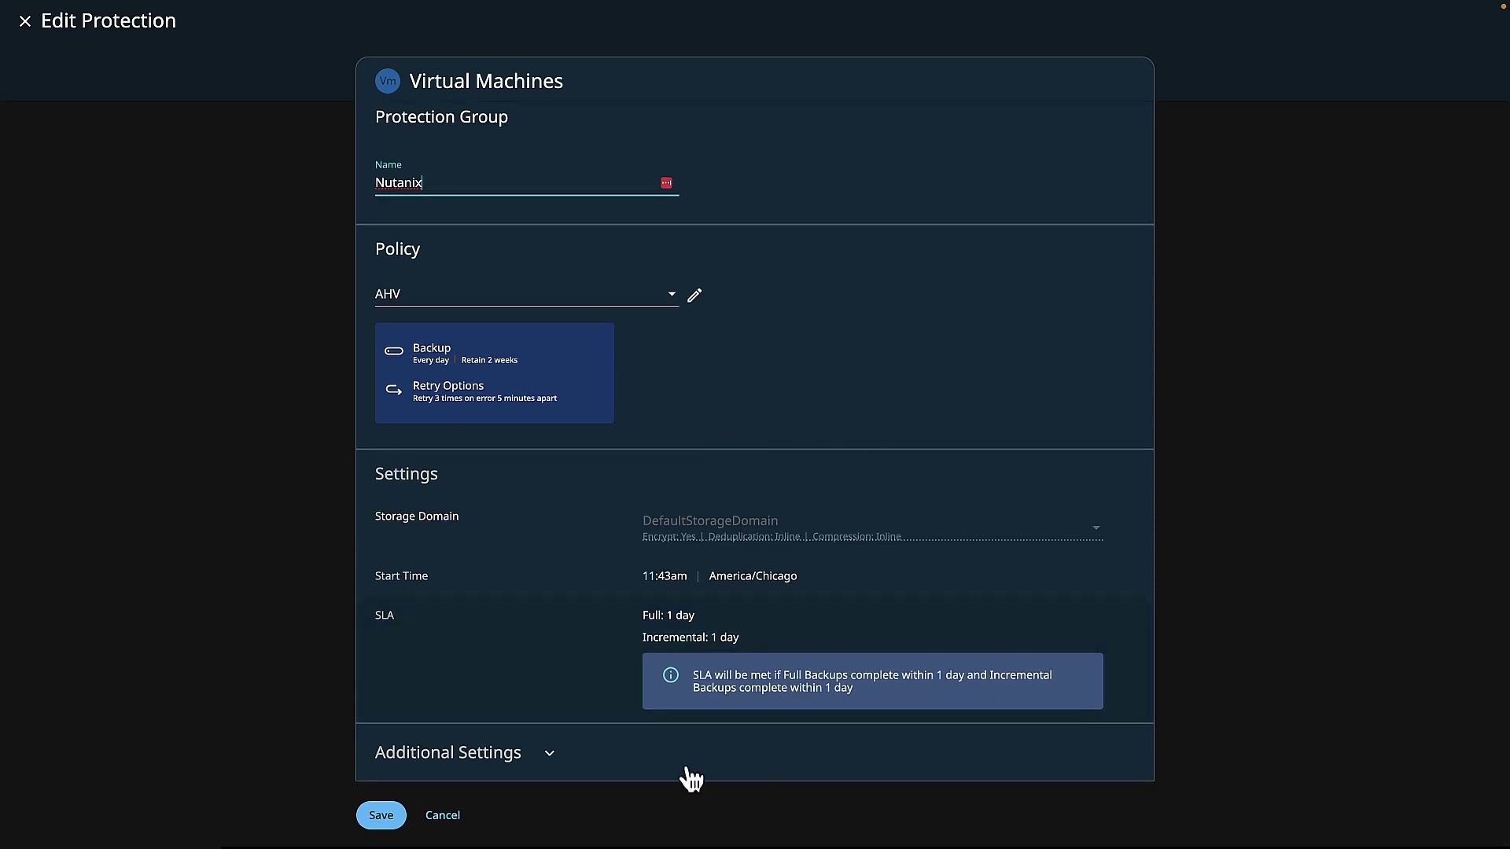
pyautogui.click(550, 753)
pyautogui.scroll(-3, 589, 755)
pyautogui.scroll(-2, 591, 758)
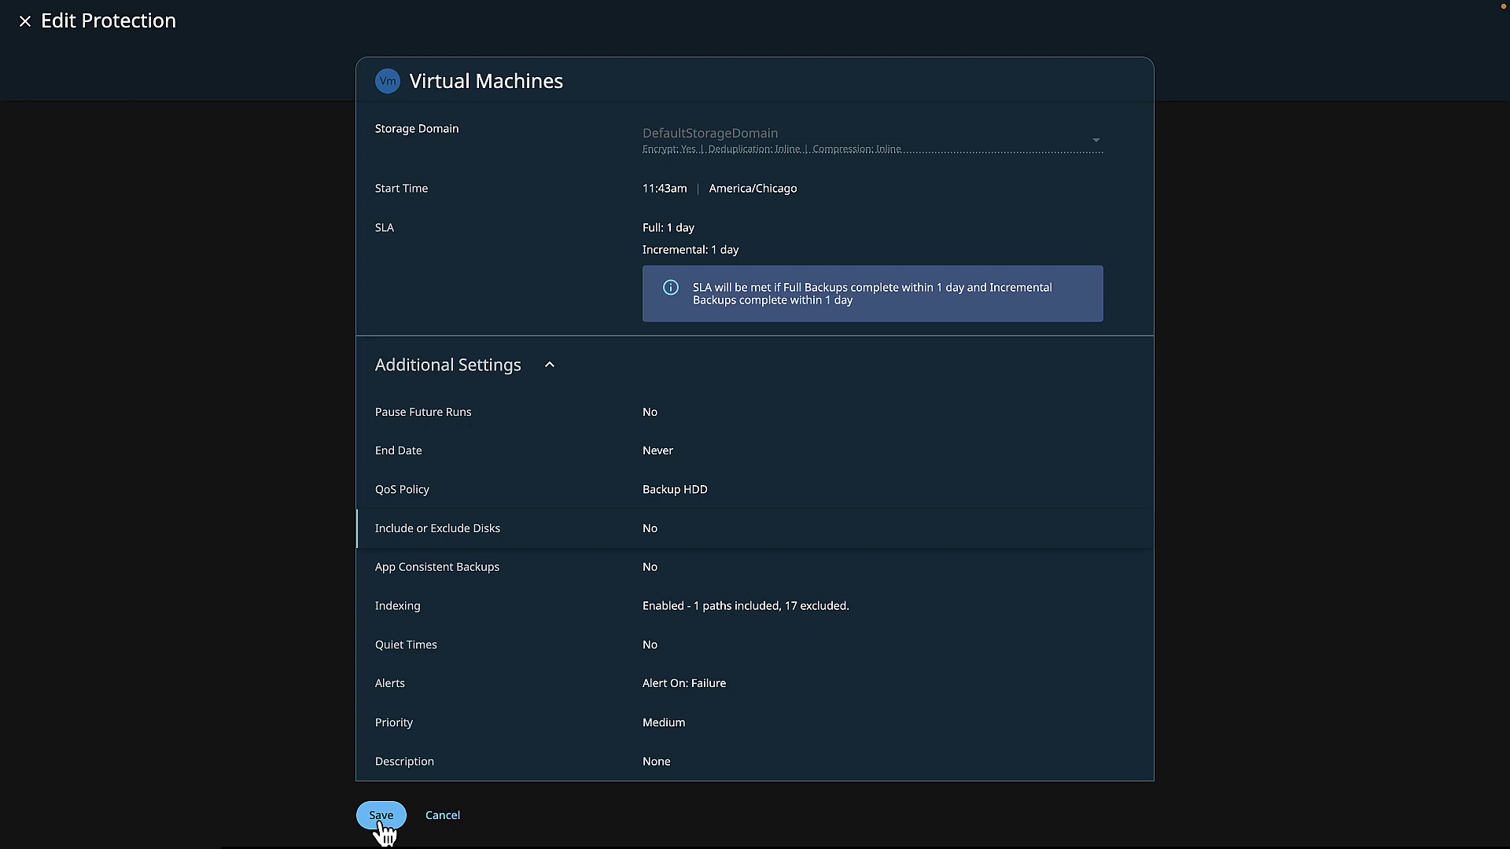
pyautogui.click(444, 818)
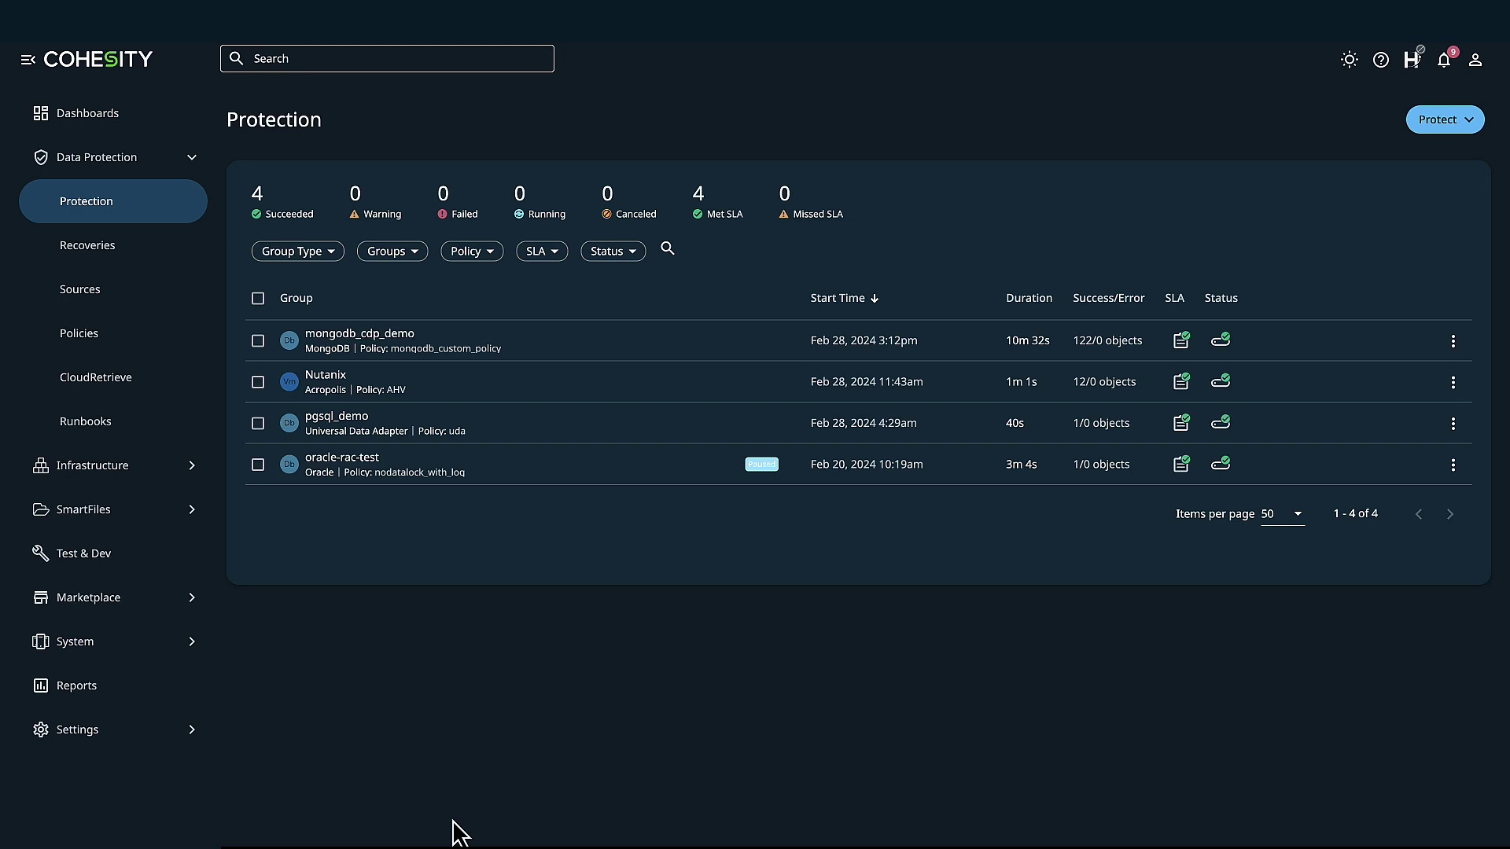
# Step: Start a new VM recovery and search the VMs for c1
pyautogui.click(162, 262)
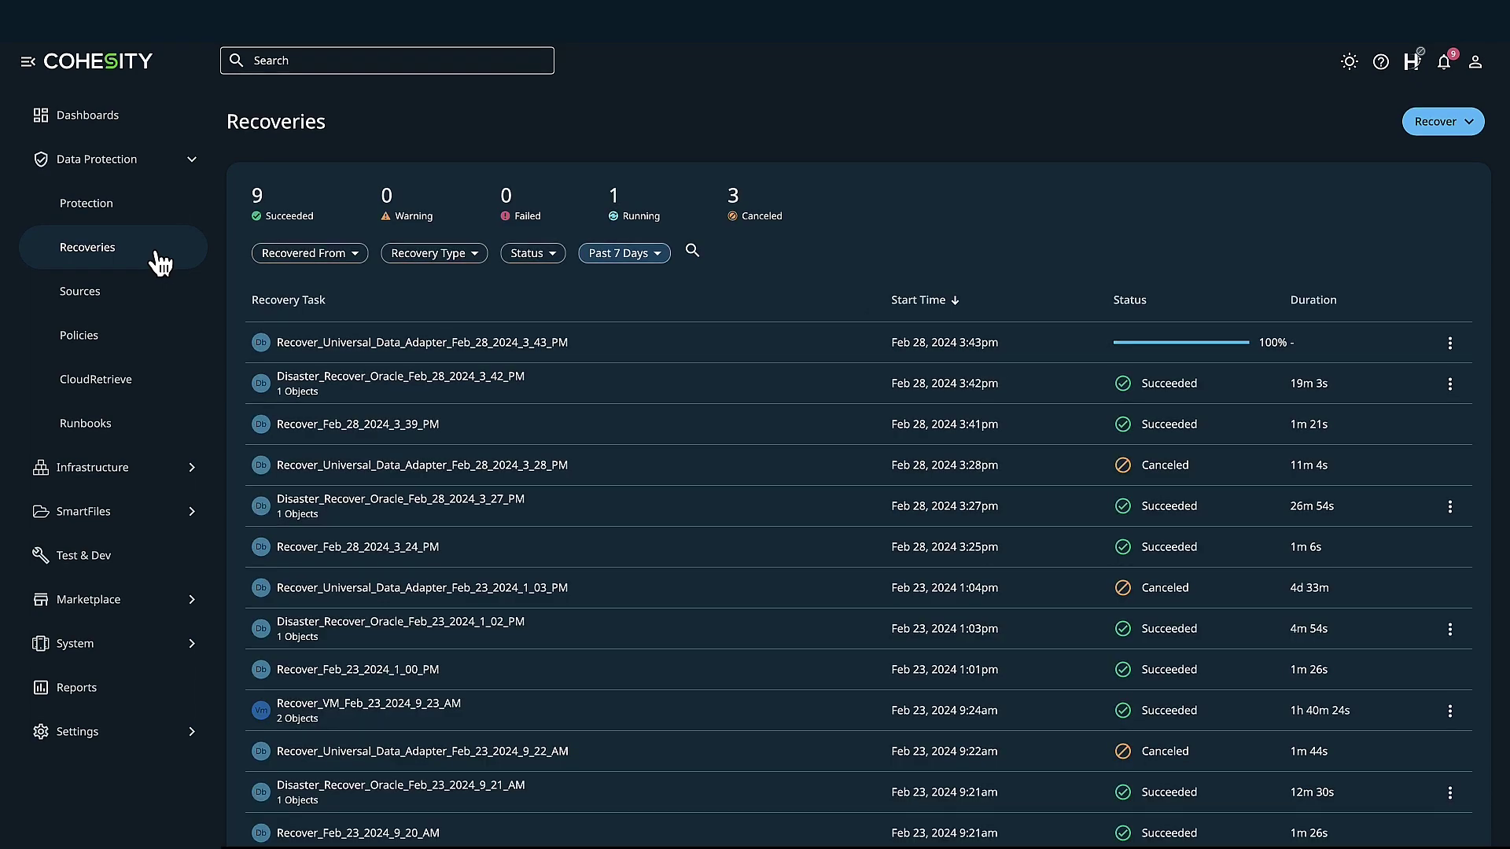
pyautogui.click(1445, 126)
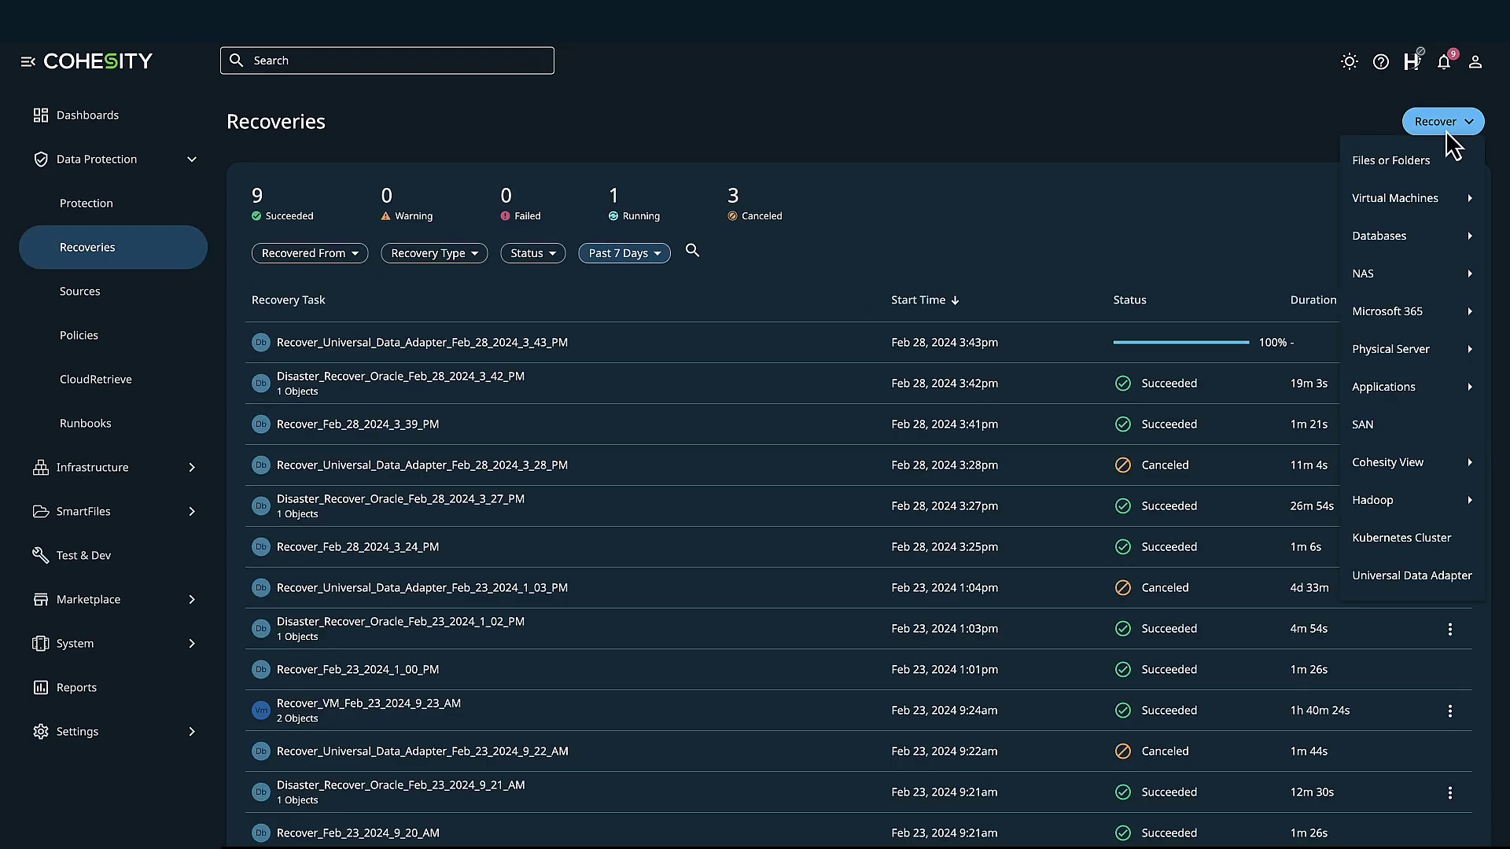
pyautogui.moveTo(1449, 201)
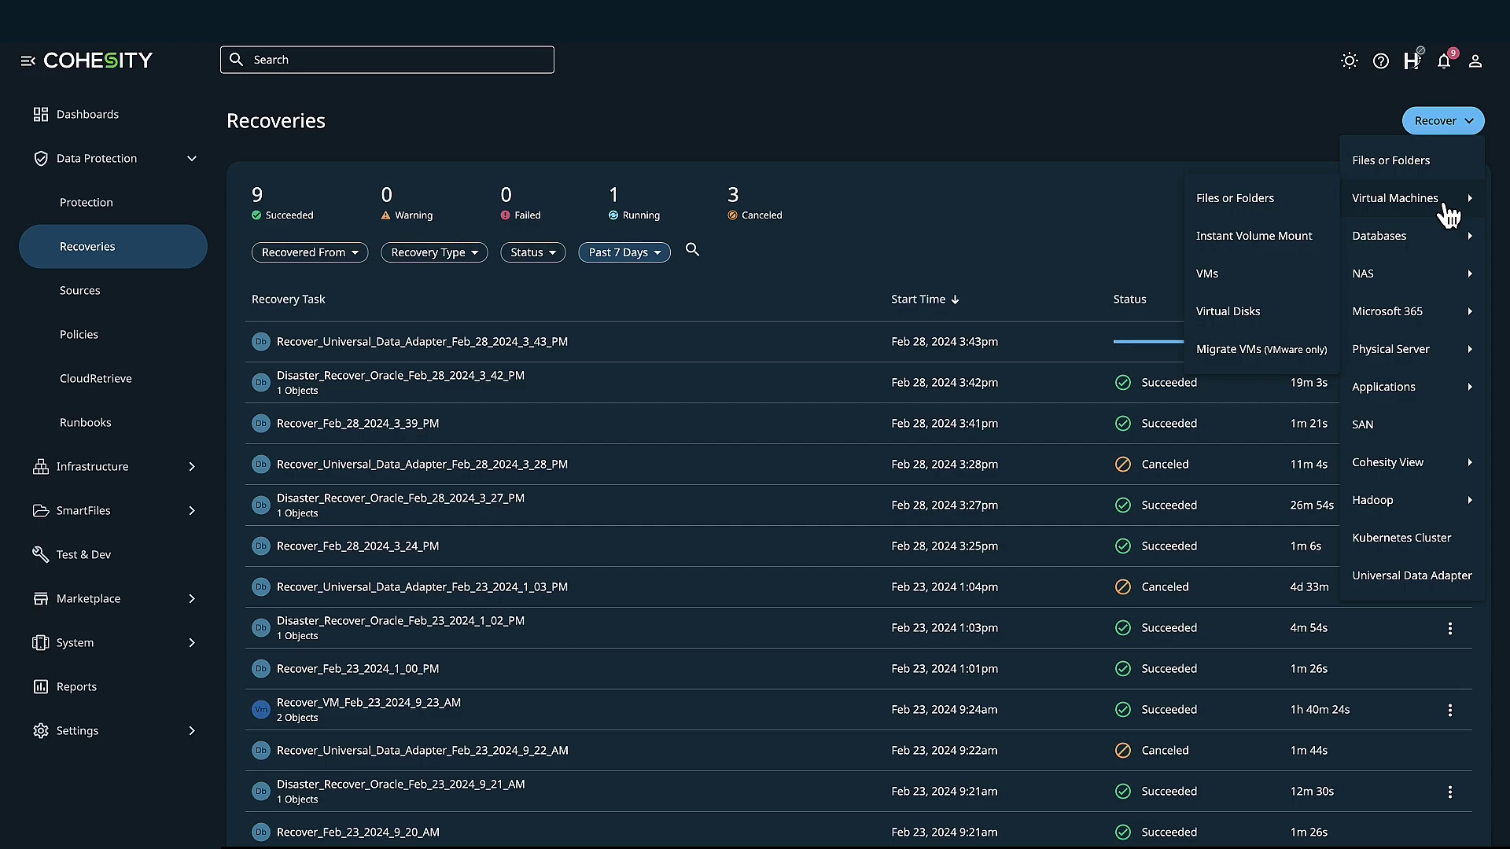
pyautogui.click(1249, 275)
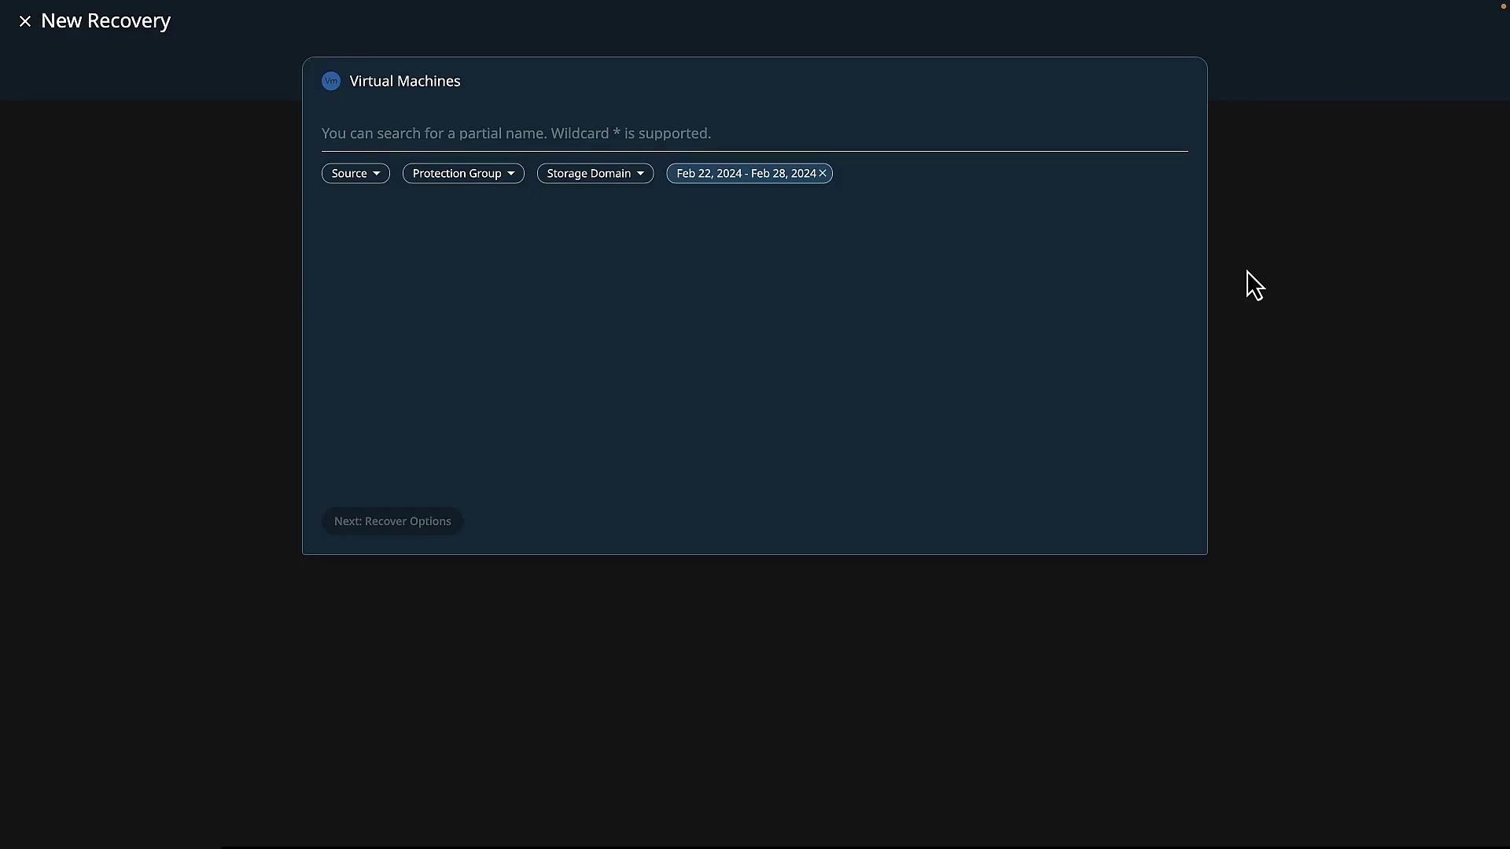
pyautogui.click(364, 132)
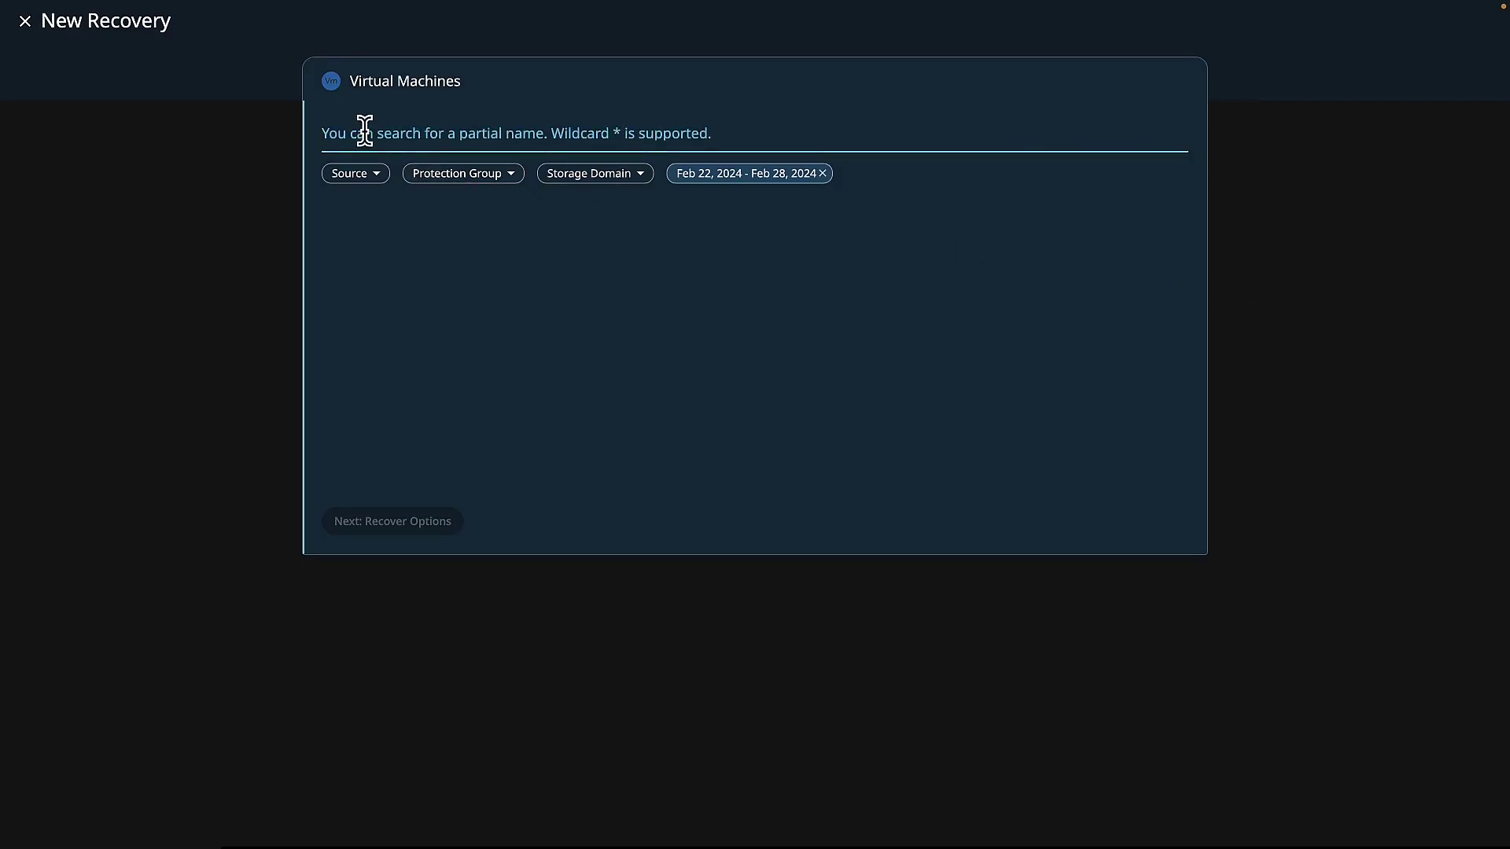
pyautogui.write('c1')
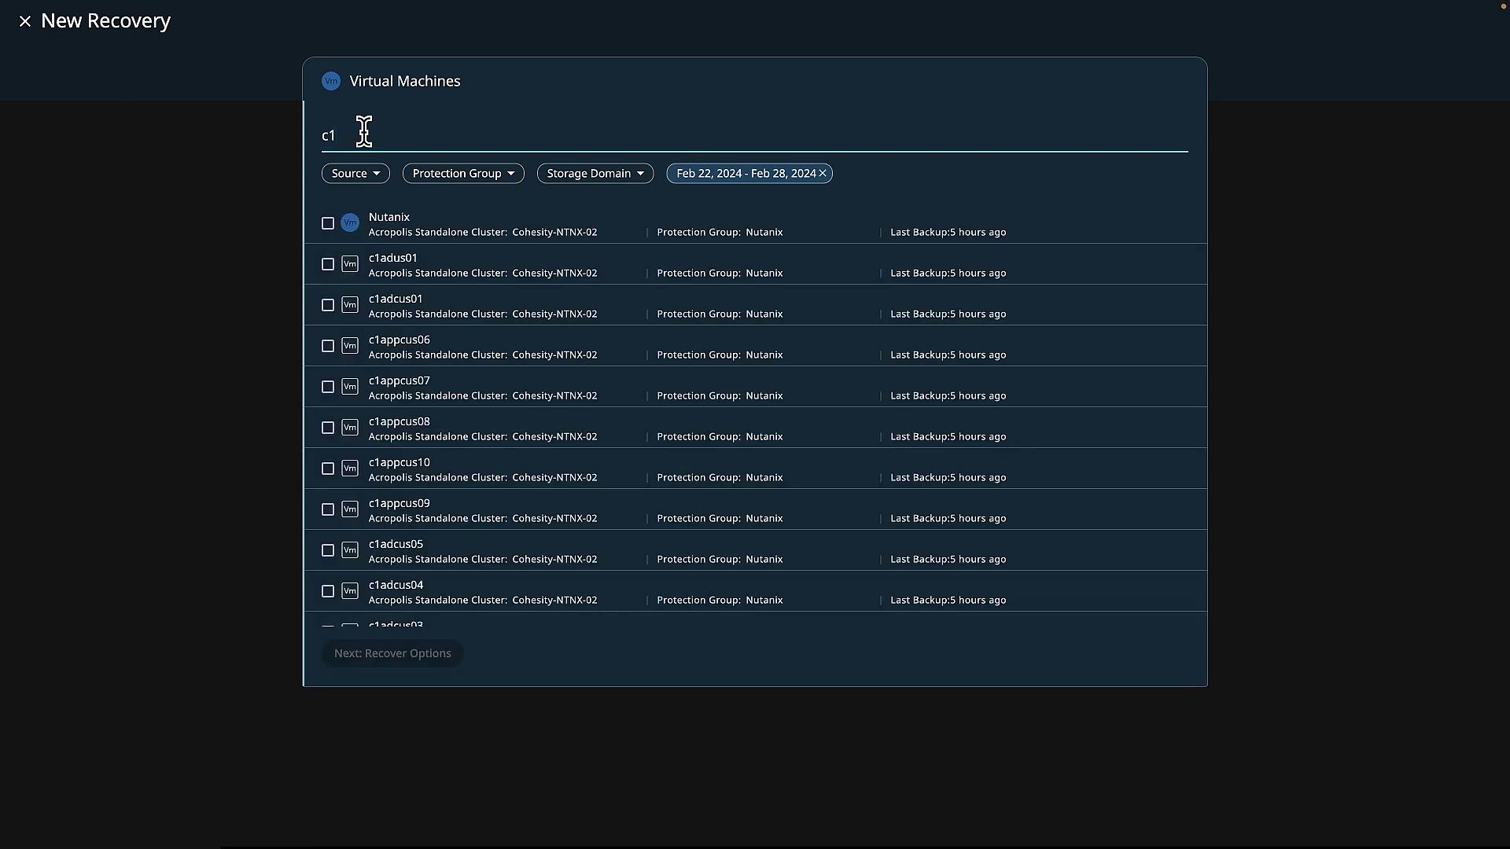
# Step: Select the 11 c1 VMs: c1adus01, c1adcus01–05, and c1appcus06–10
pyautogui.click(328, 265)
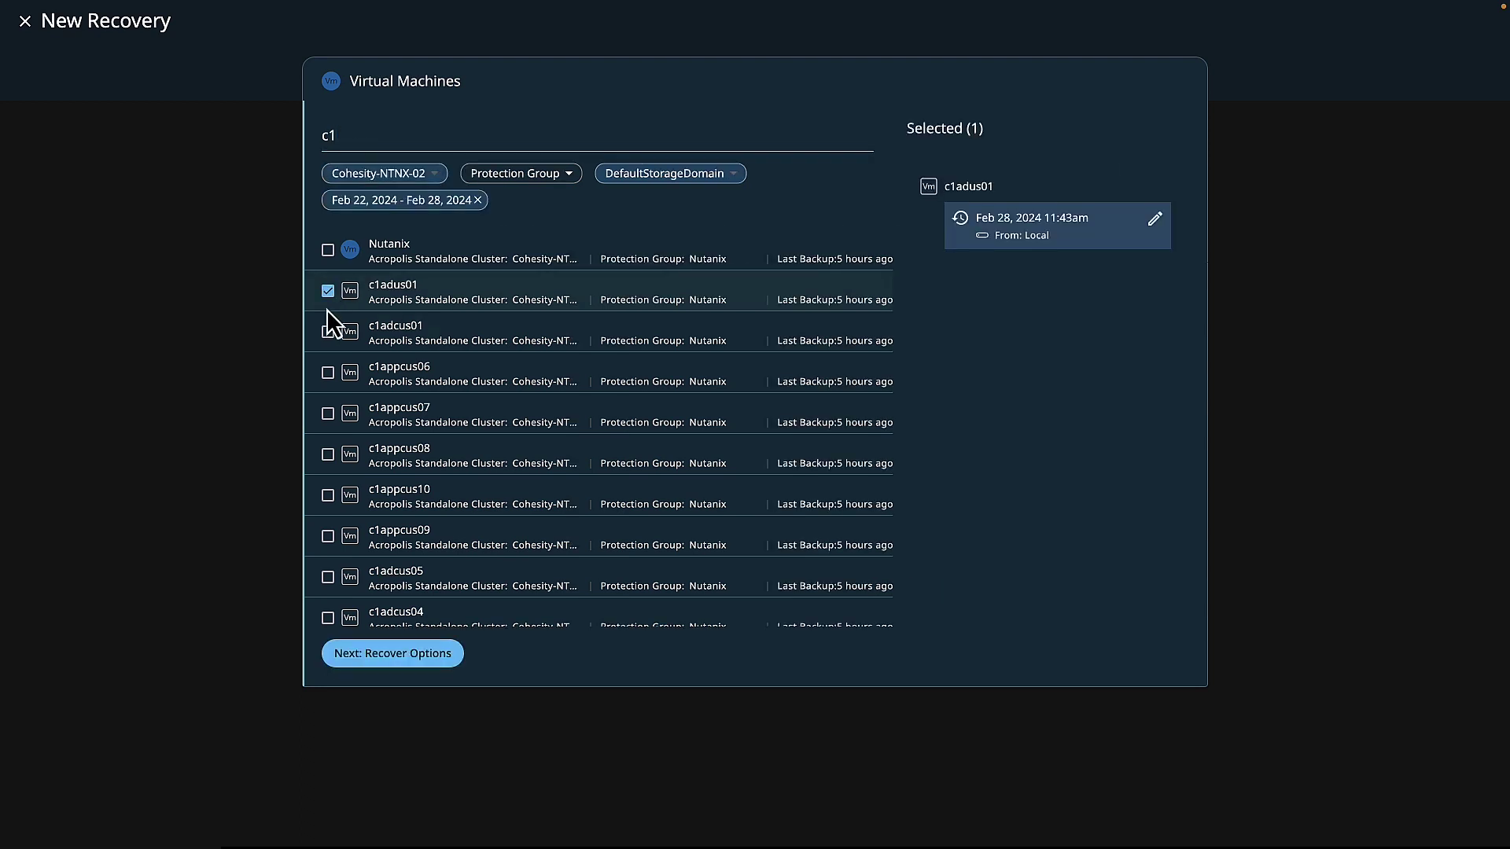
pyautogui.click(328, 332)
pyautogui.click(328, 373)
pyautogui.click(327, 414)
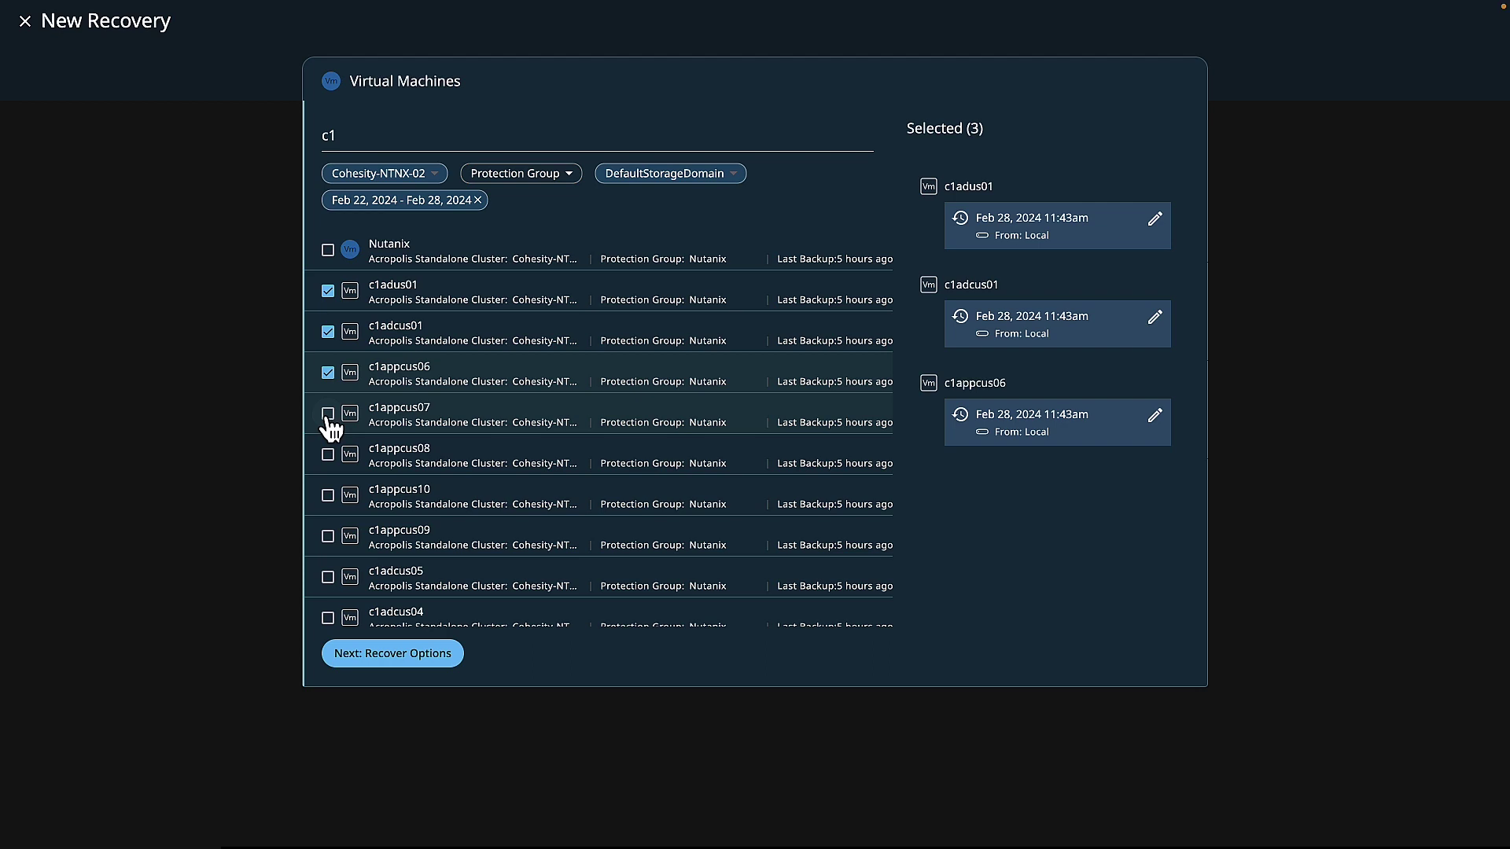
pyautogui.click(328, 454)
pyautogui.click(328, 496)
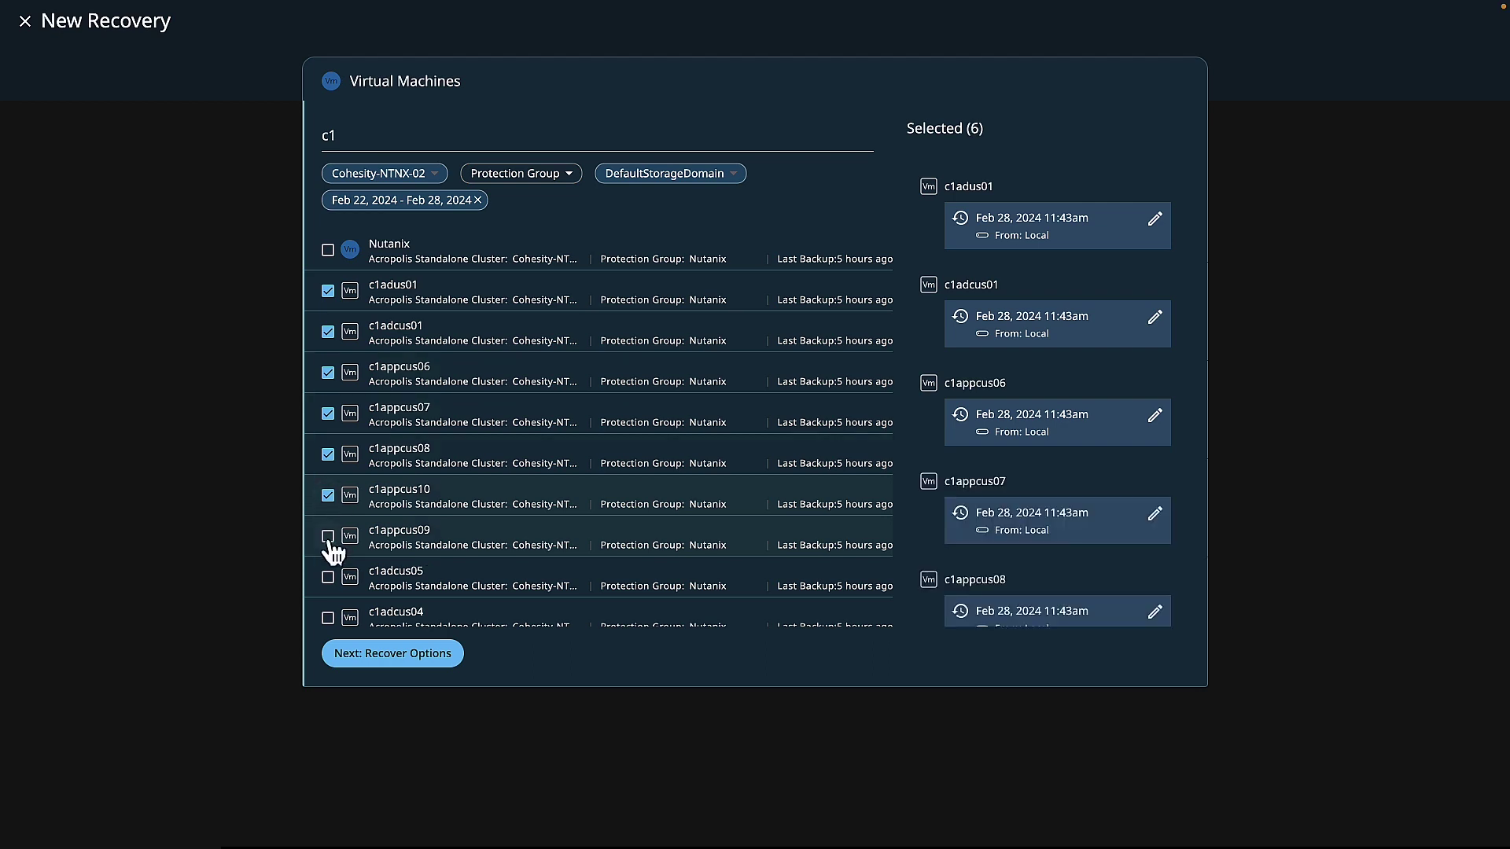
pyautogui.click(328, 536)
pyautogui.click(328, 578)
pyautogui.click(328, 618)
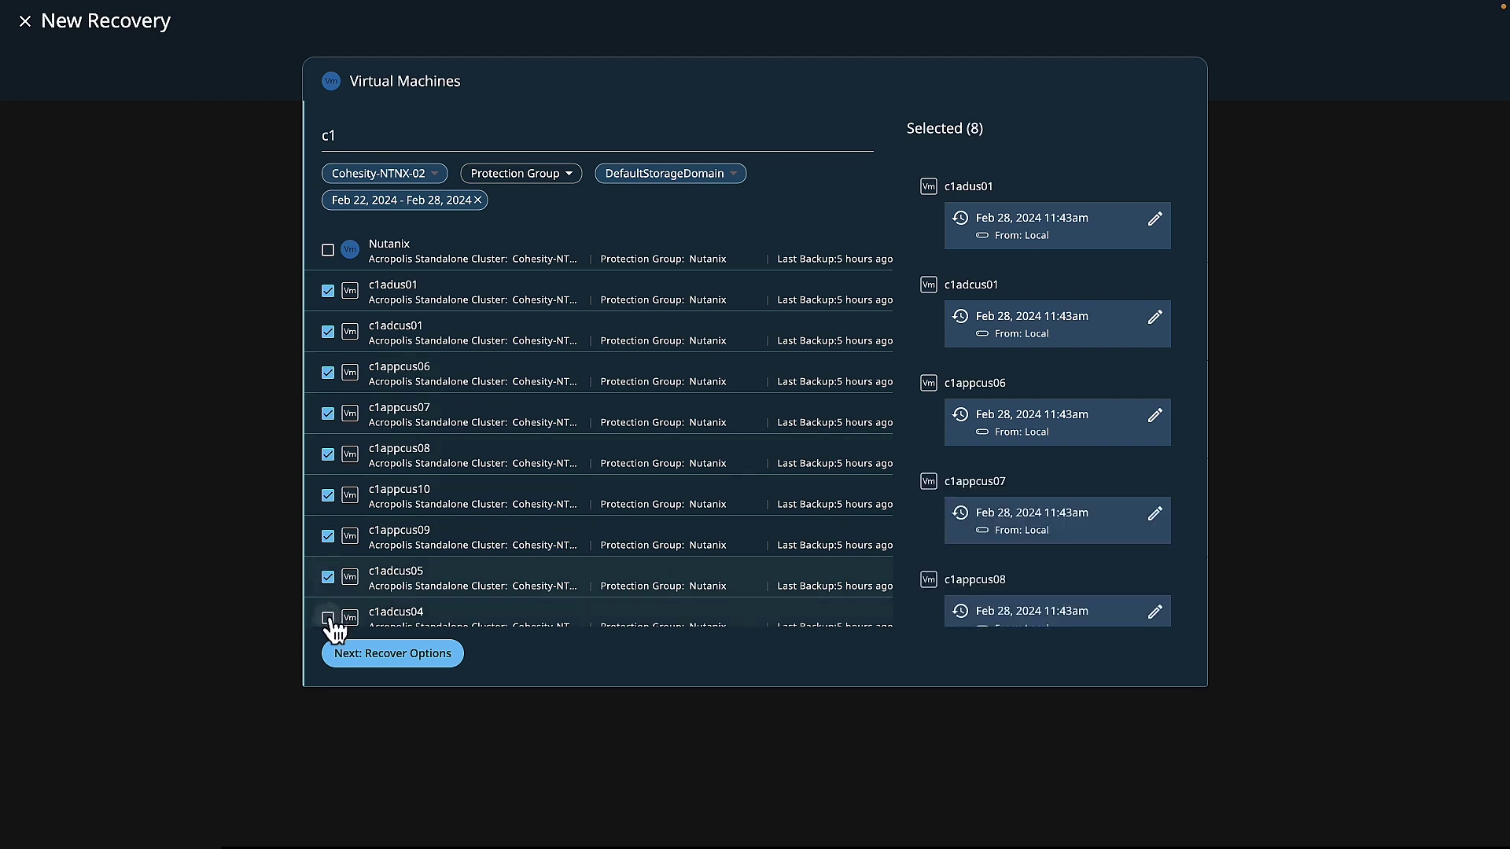
pyautogui.scroll(-3, 357, 541)
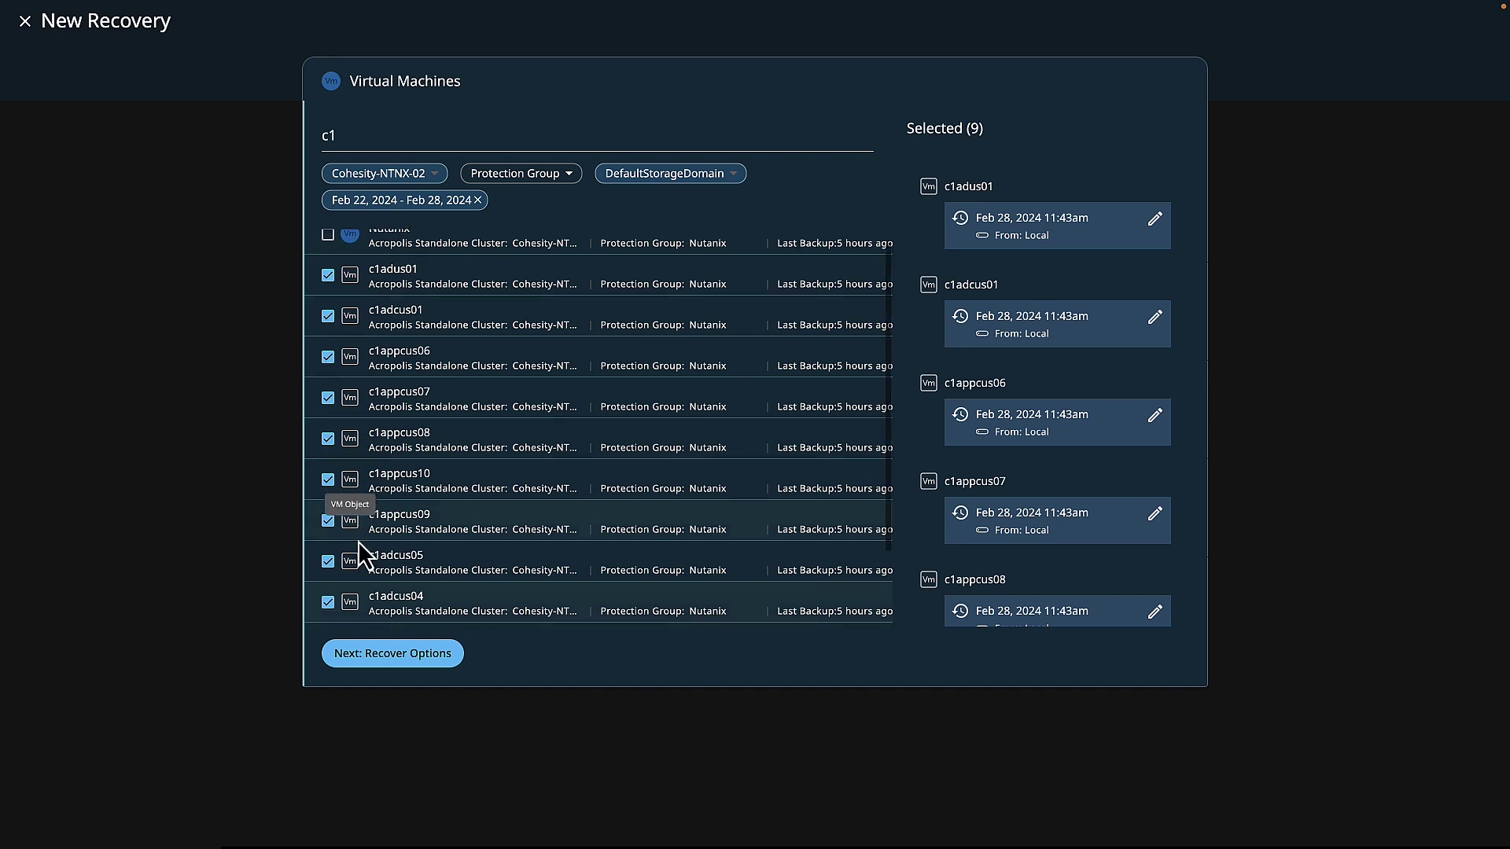
pyautogui.click(328, 565)
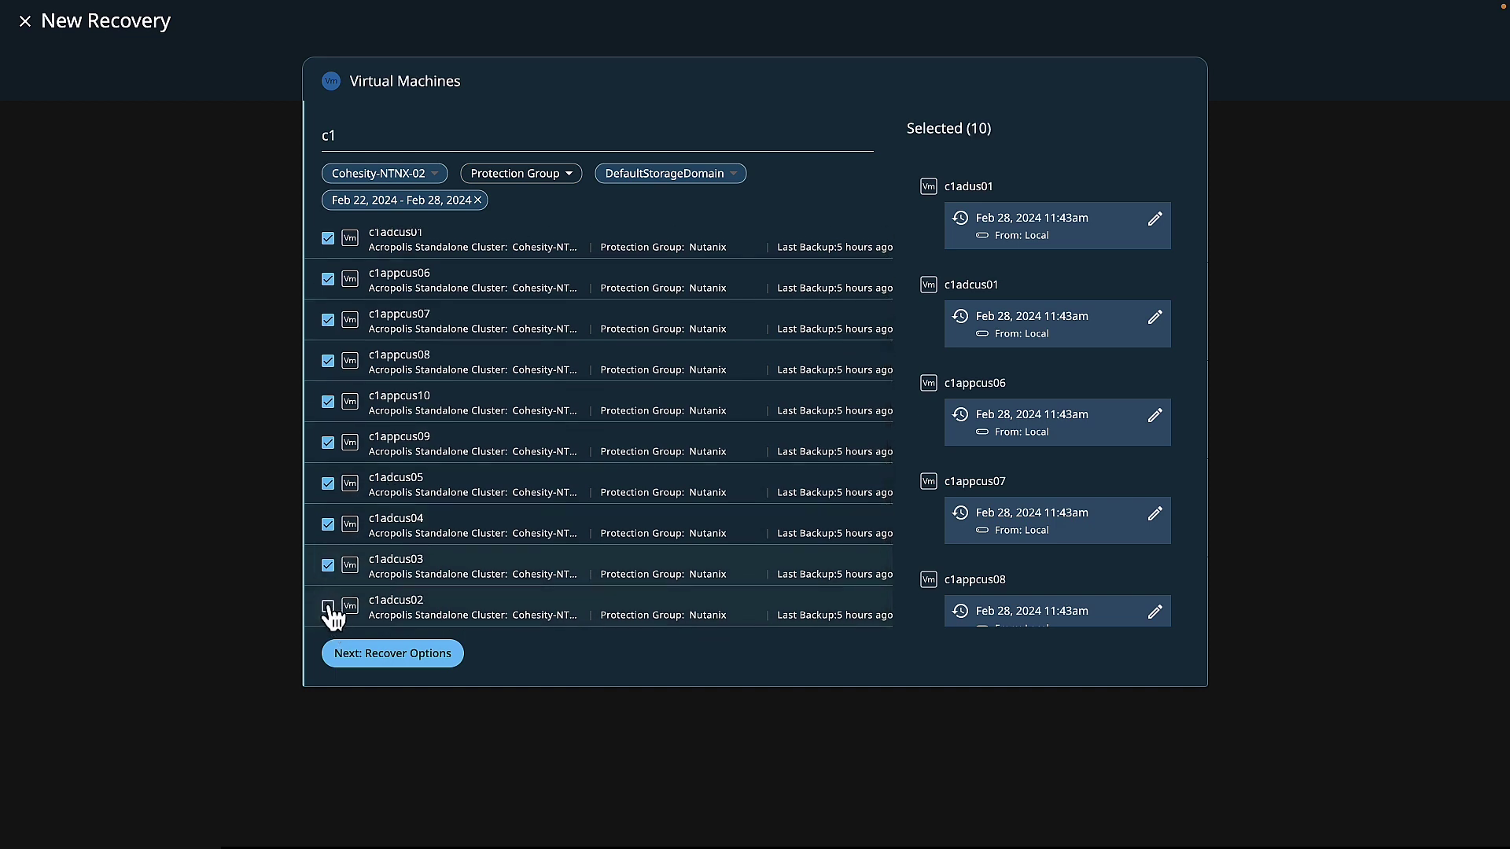
pyautogui.click(328, 606)
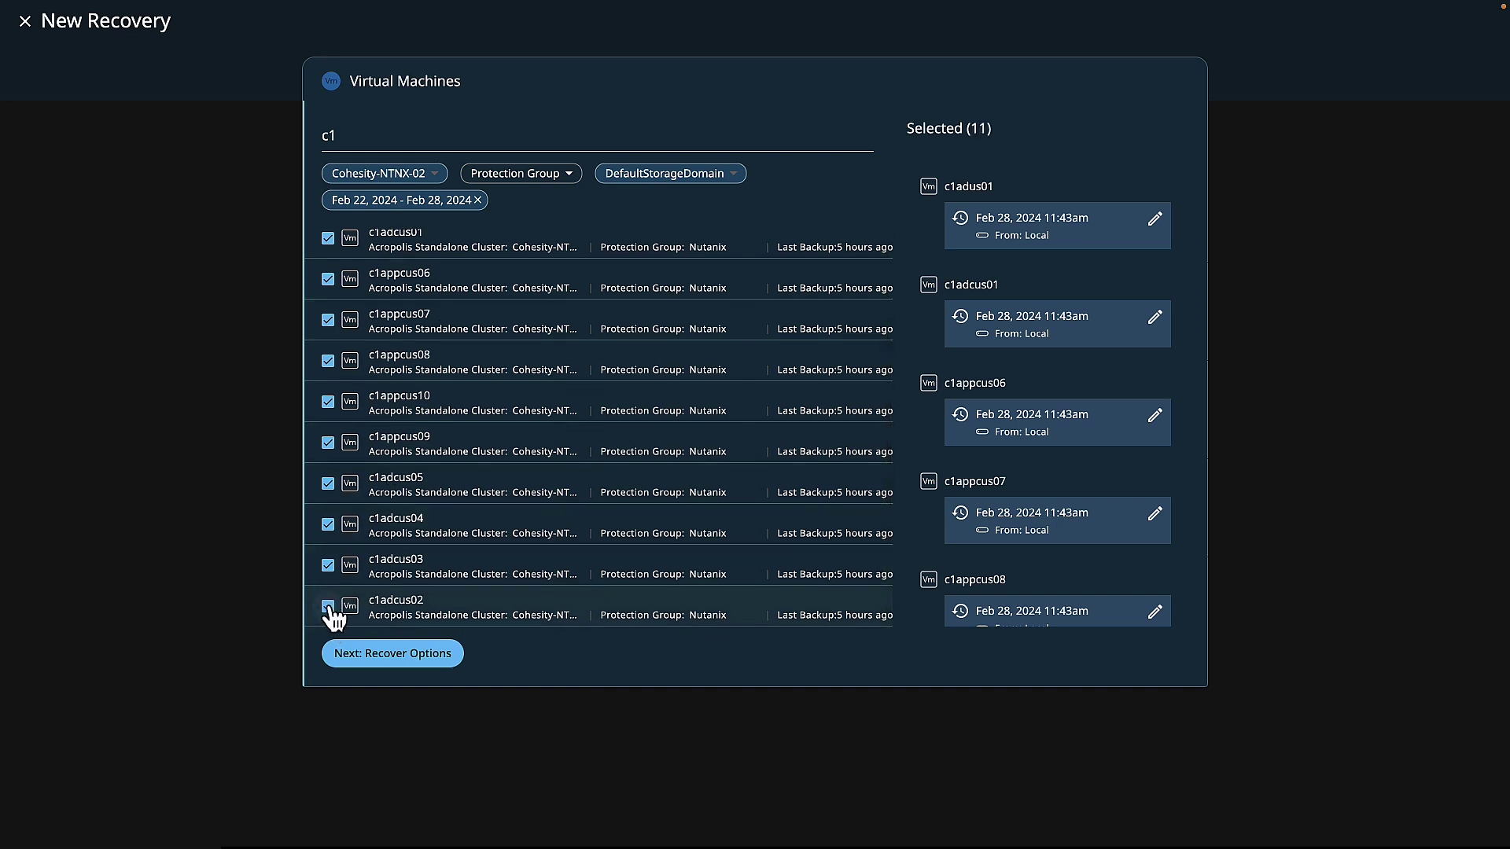
# Step: Go to recovery options, choose Instant Recovery, and edit Create Empty Disks for Excluded Disks
pyautogui.click(452, 661)
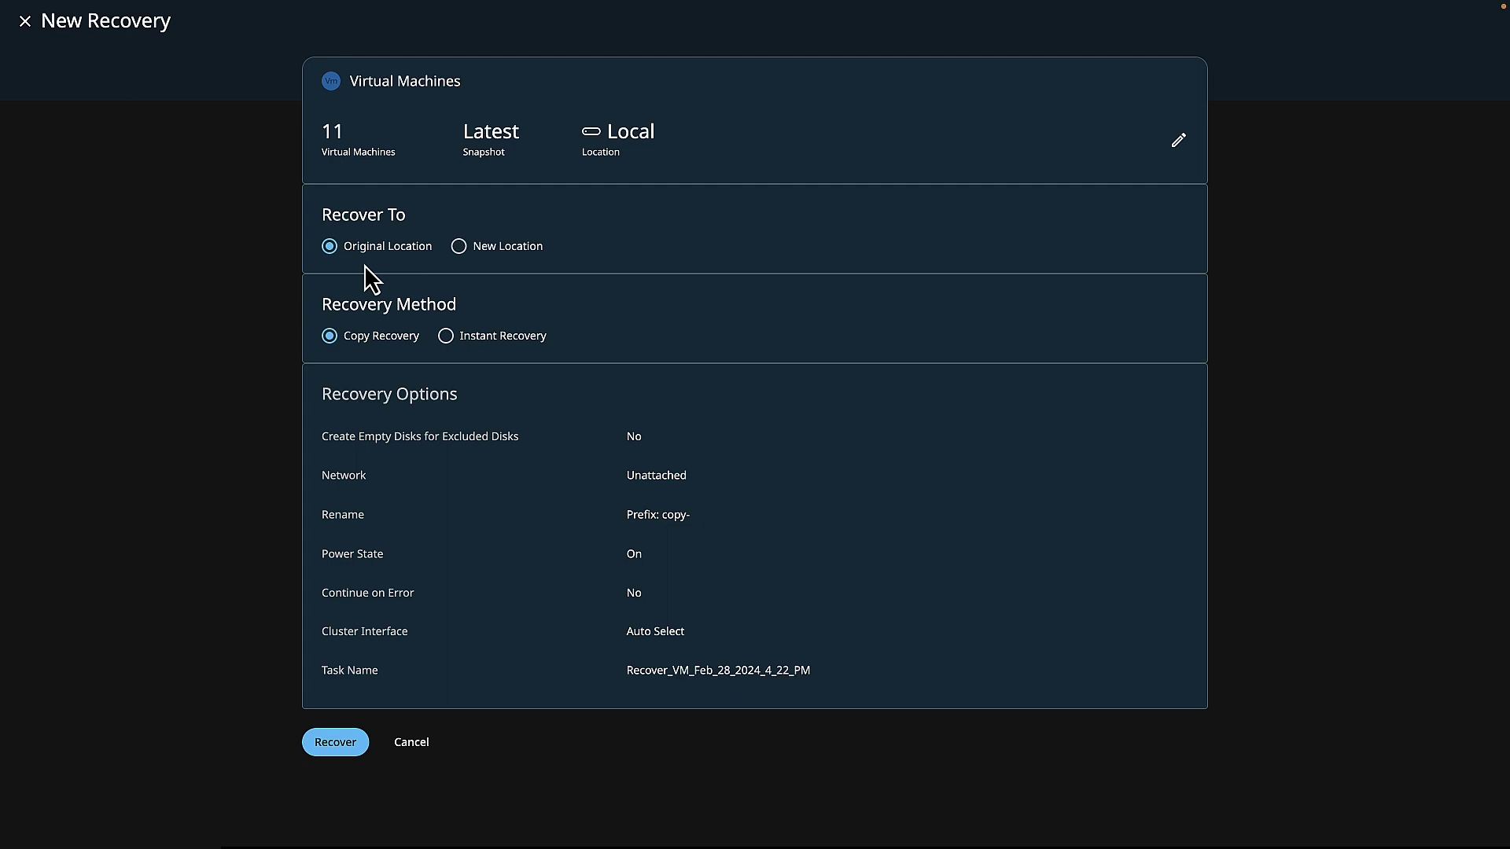
pyautogui.click(446, 337)
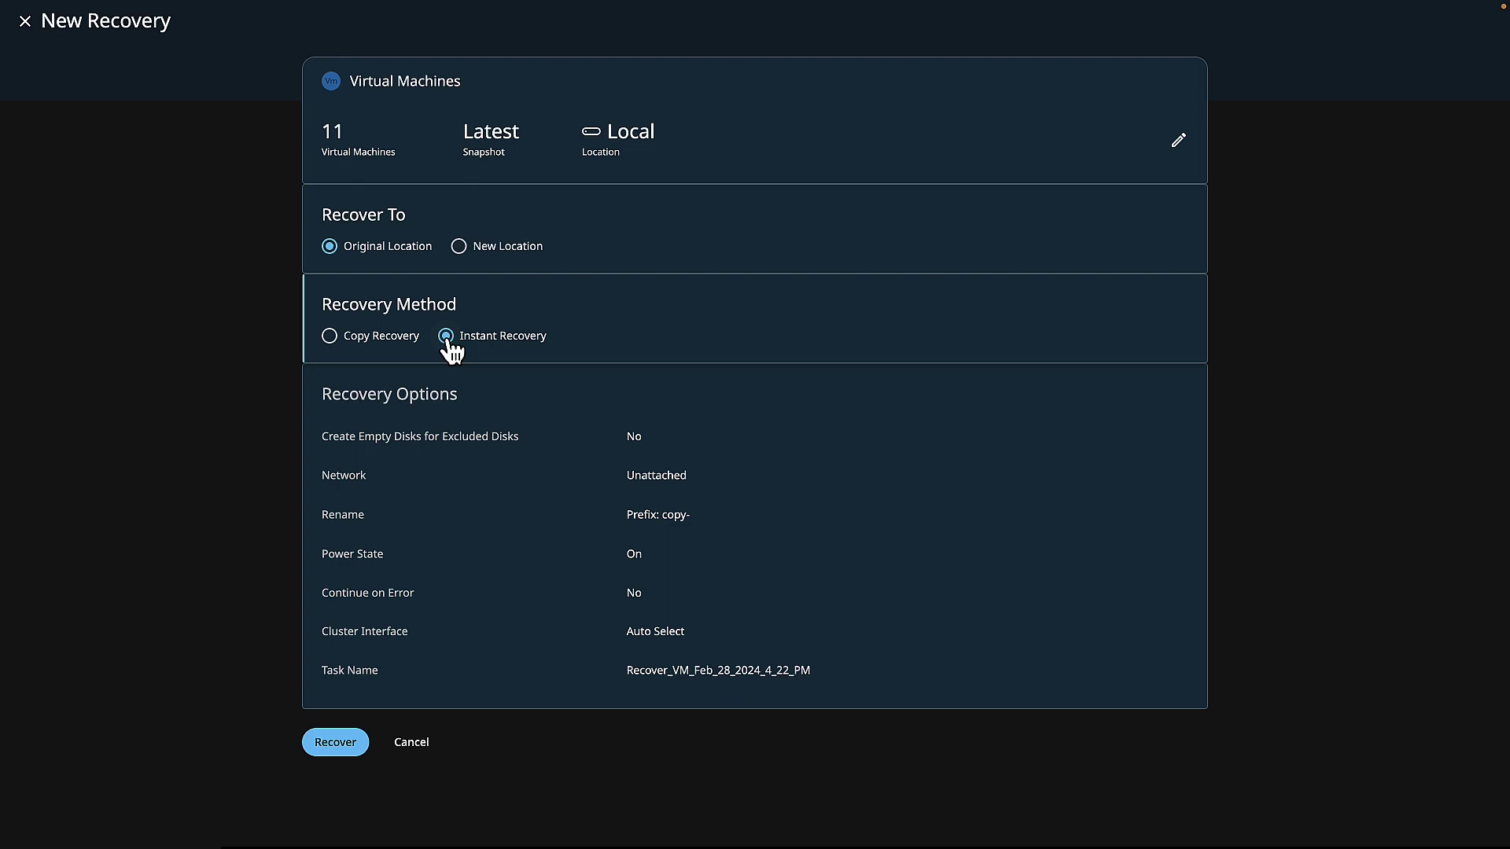
pyautogui.click(692, 442)
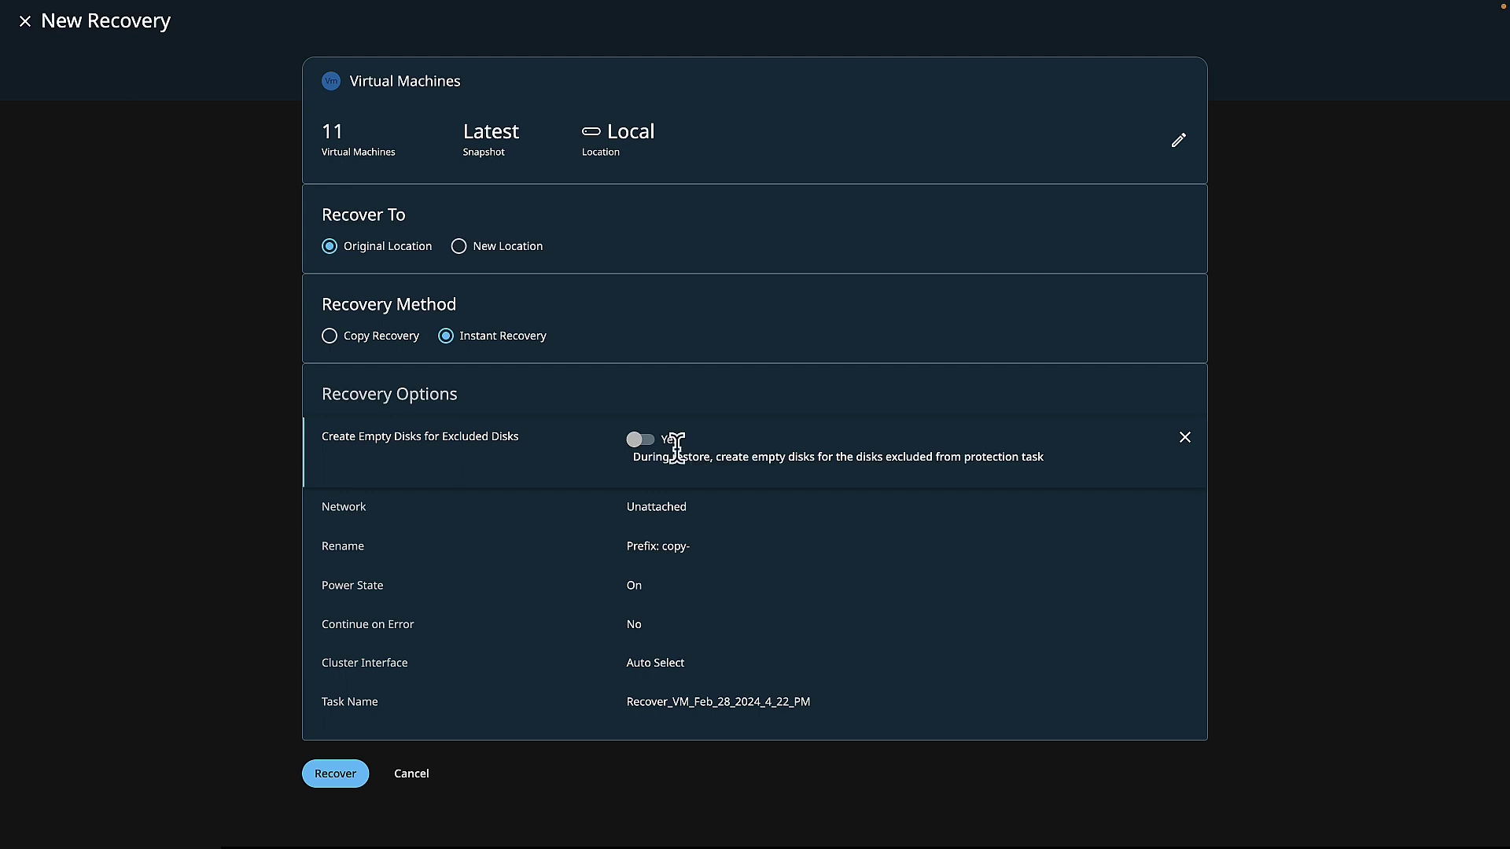
# Step: Leave Create Empty Disks off and change the rename prefix from copy to nutanix
pyautogui.click(641, 440)
pyautogui.click(640, 444)
pyautogui.click(668, 552)
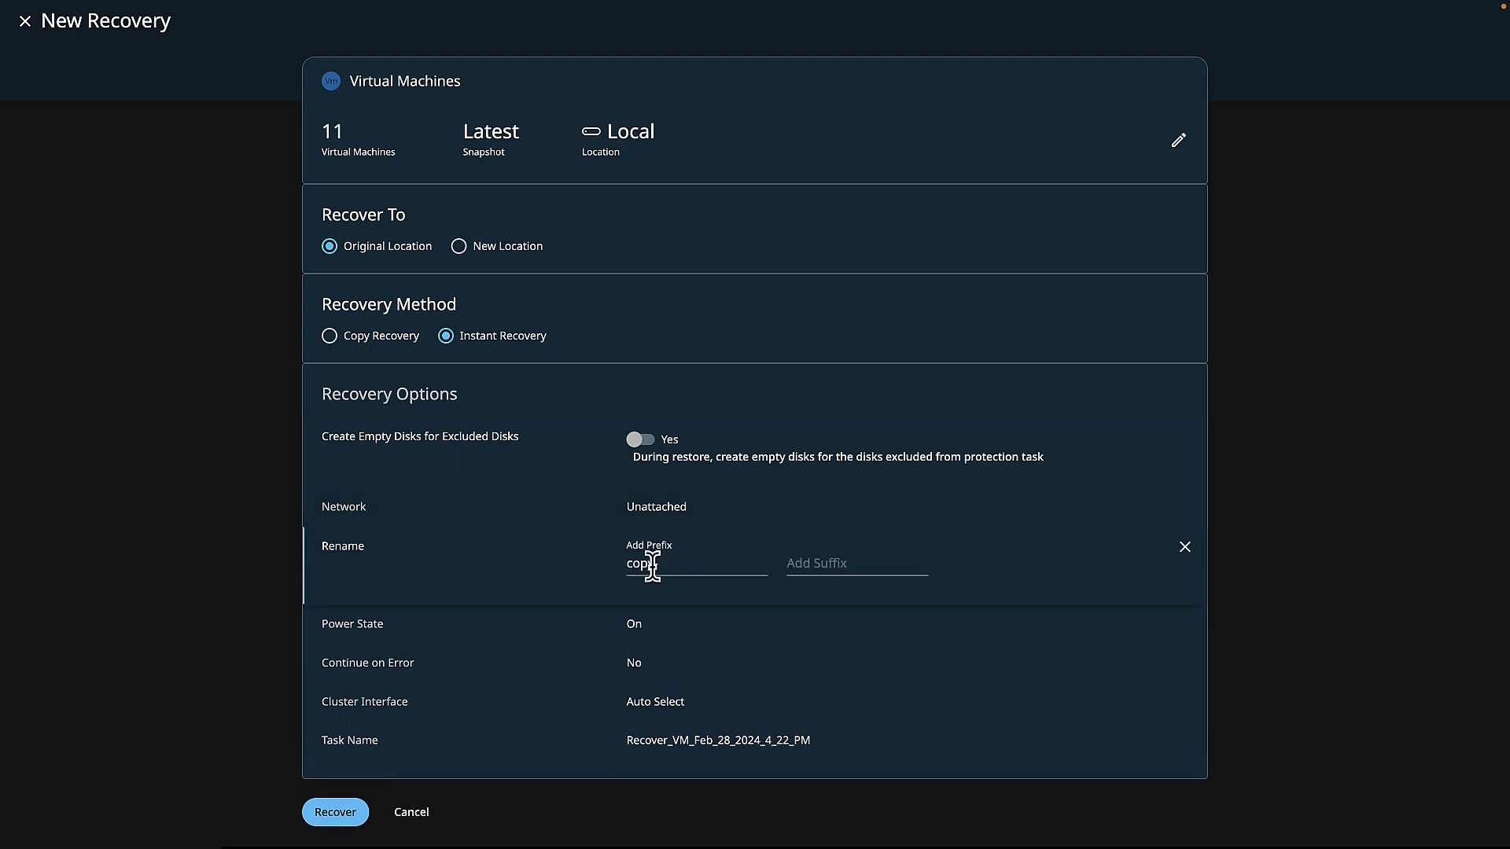
pyautogui.doubleClick(646, 564)
pyautogui.write('nutanix-')
# Step: Launch the recovery, then check the nutanix-c1adcus VMs are powered on in Prism's c1ad-filtered table
pyautogui.click(361, 817)
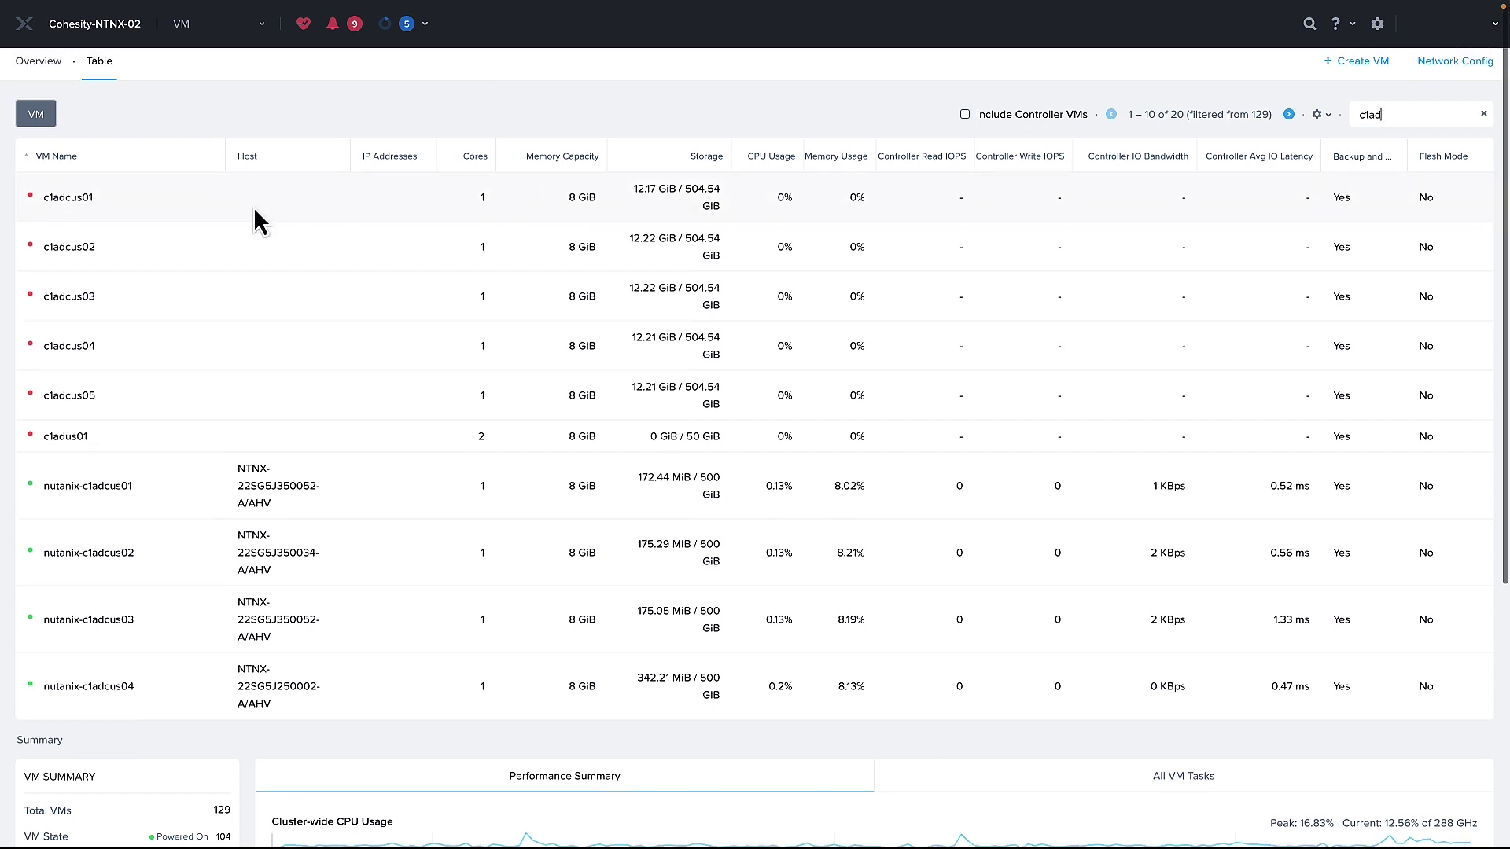
pyautogui.scroll(-1, 252, 236)
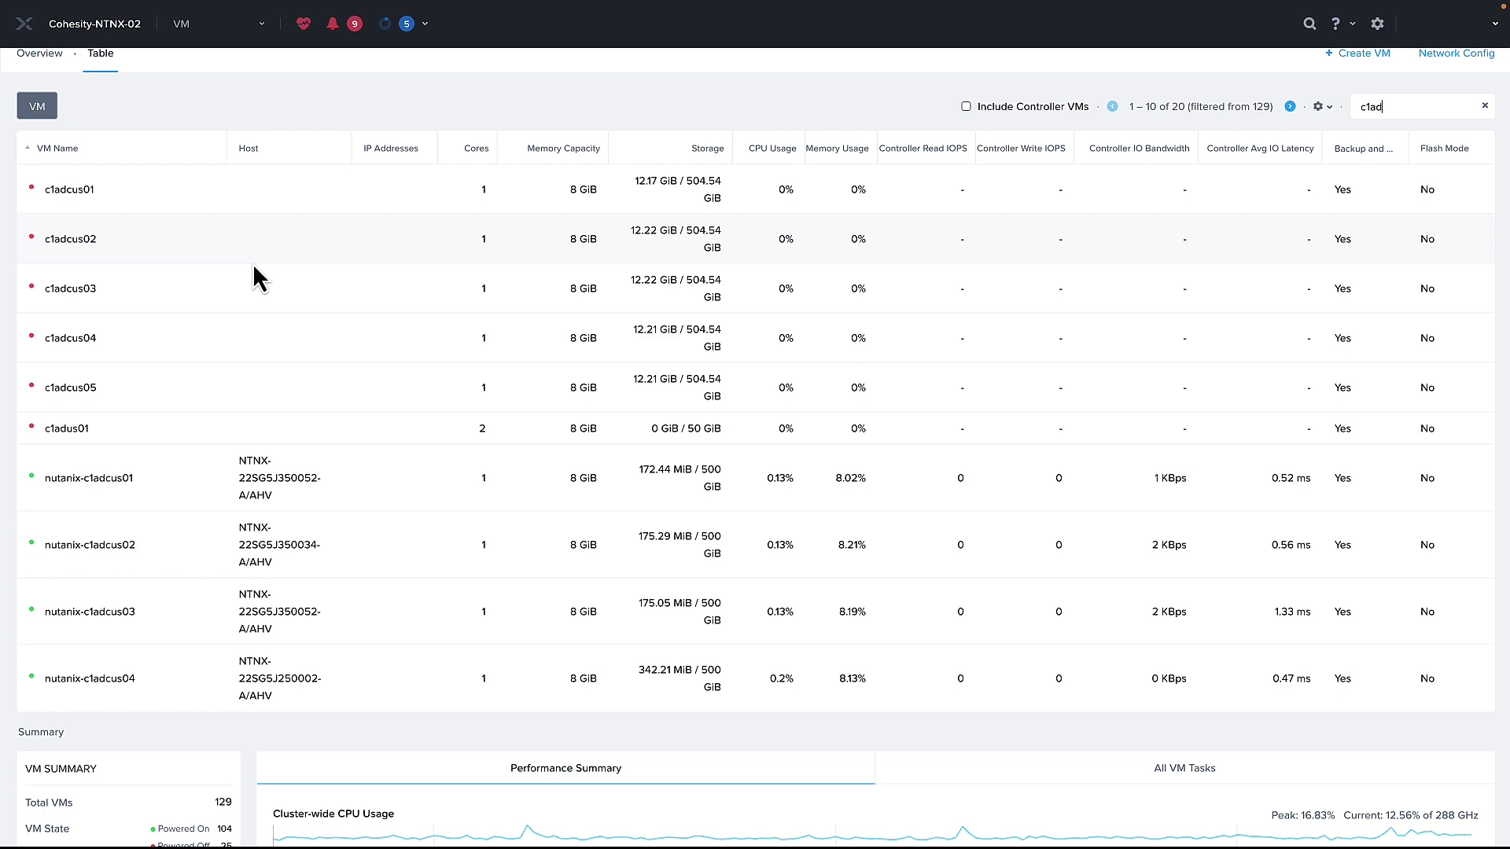
pyautogui.scroll(1, 253, 263)
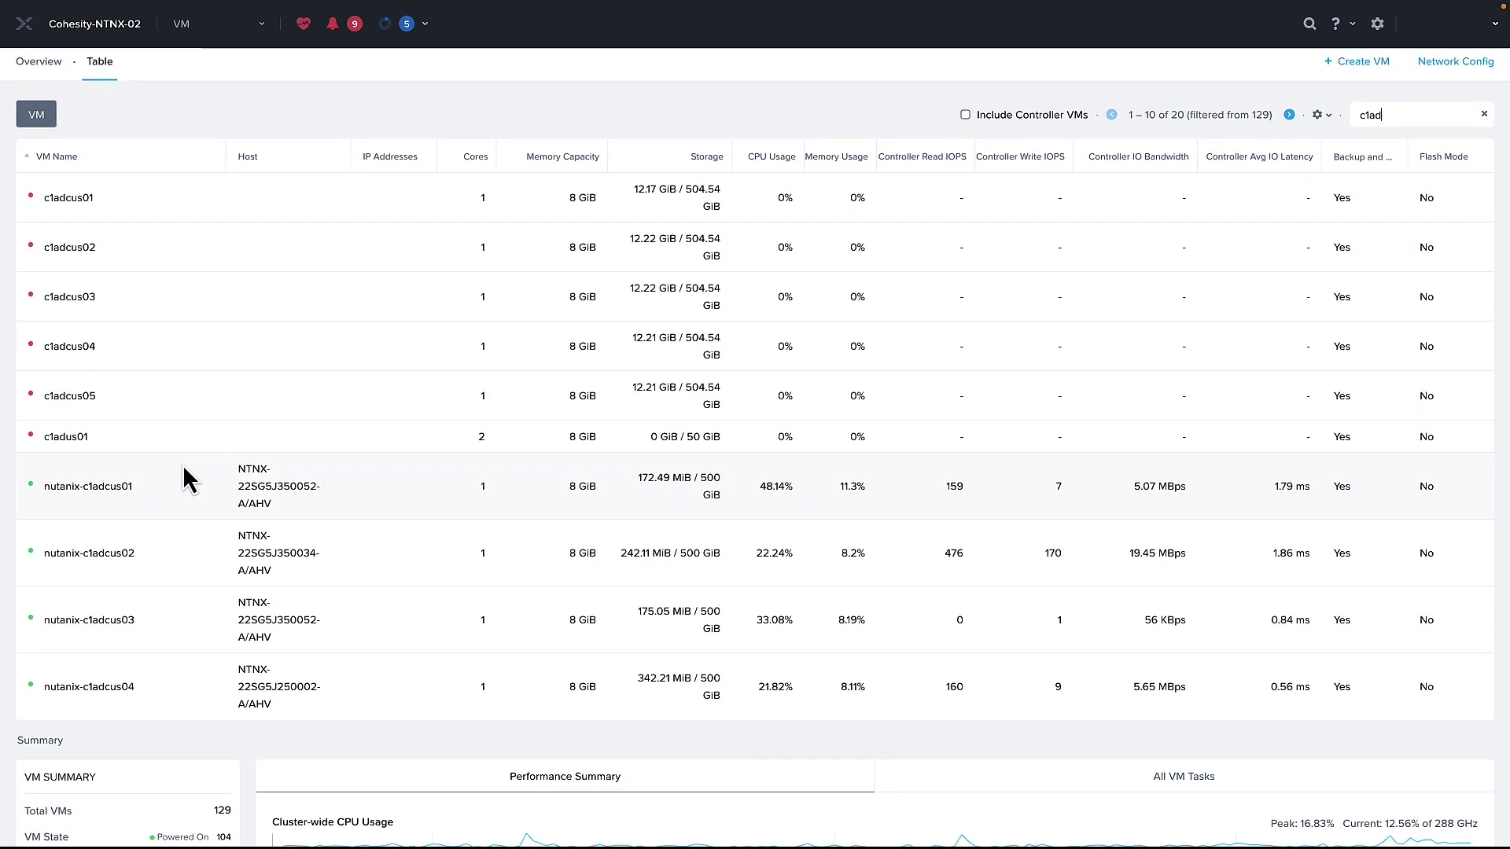
pyautogui.scroll(-1, 183, 468)
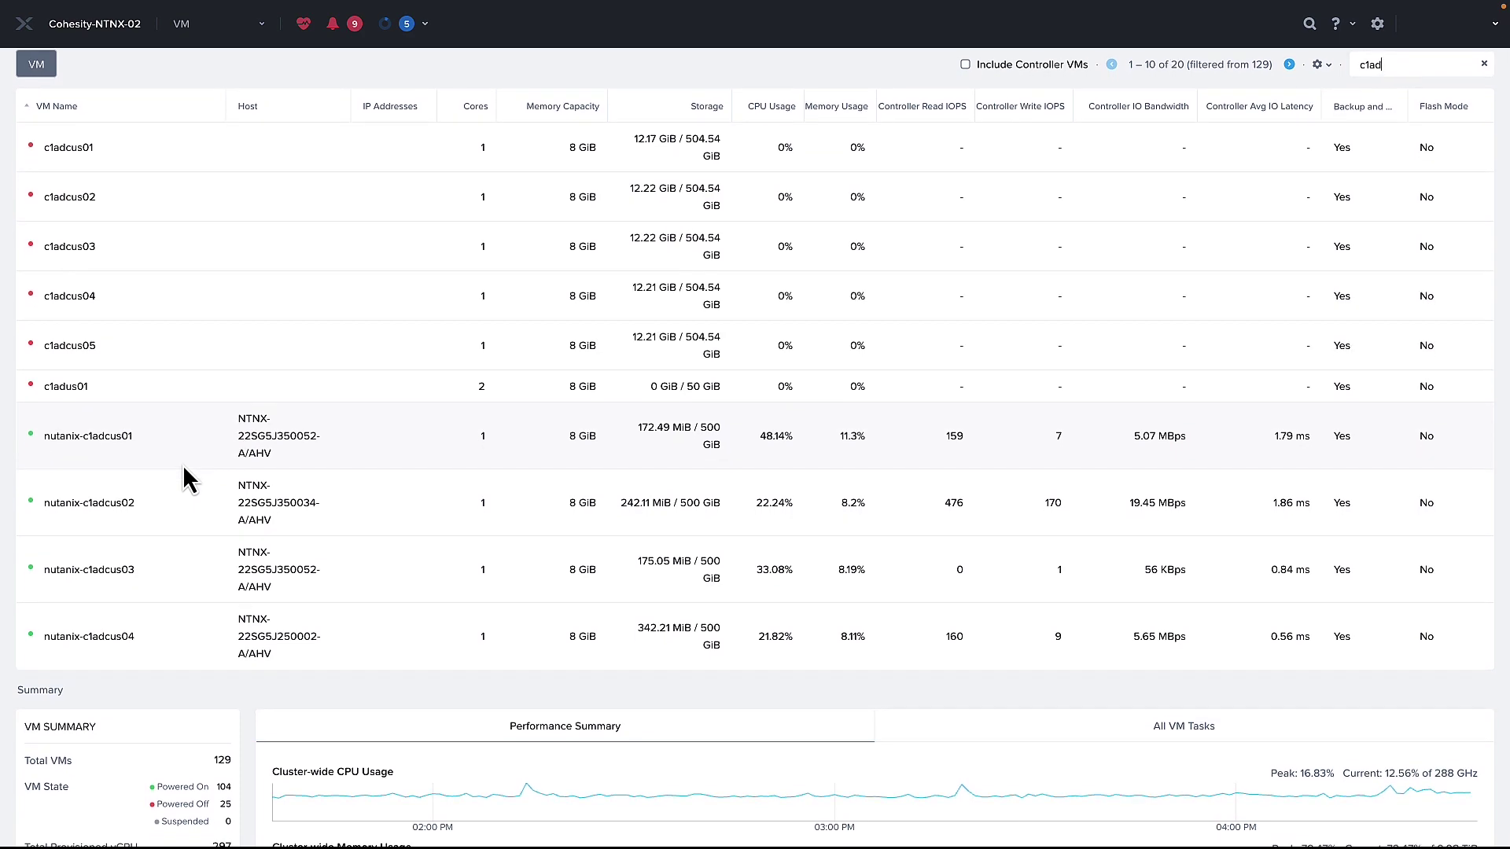
pyautogui.scroll(1, 183, 464)
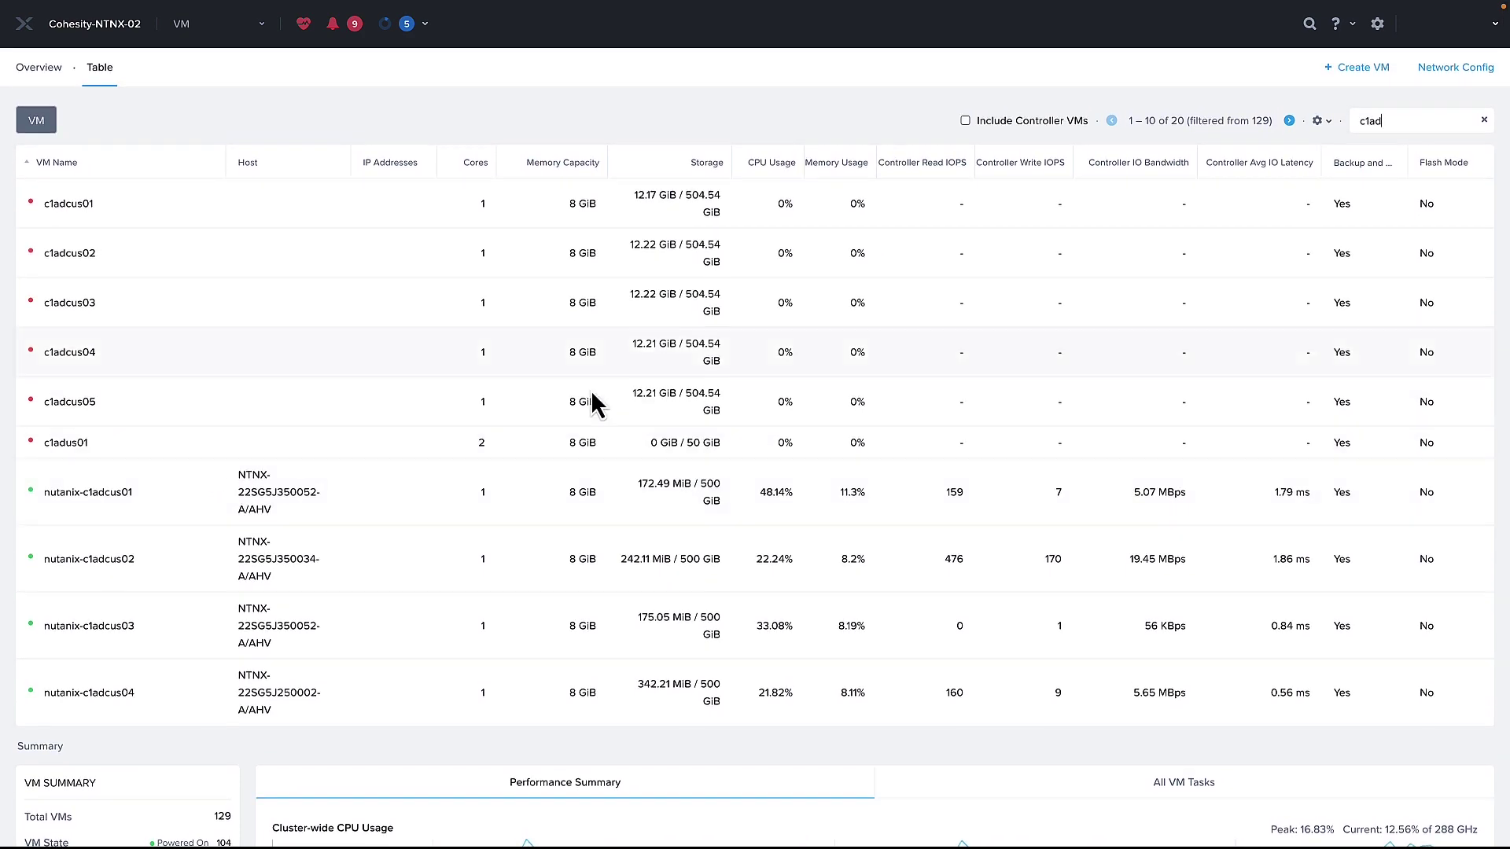
# Step: Replace the c1ad filter with nutanix to list the 11 recovered VMs
pyautogui.moveTo(1386, 122); pyautogui.dragTo(1358, 122)
pyautogui.write('nuta')
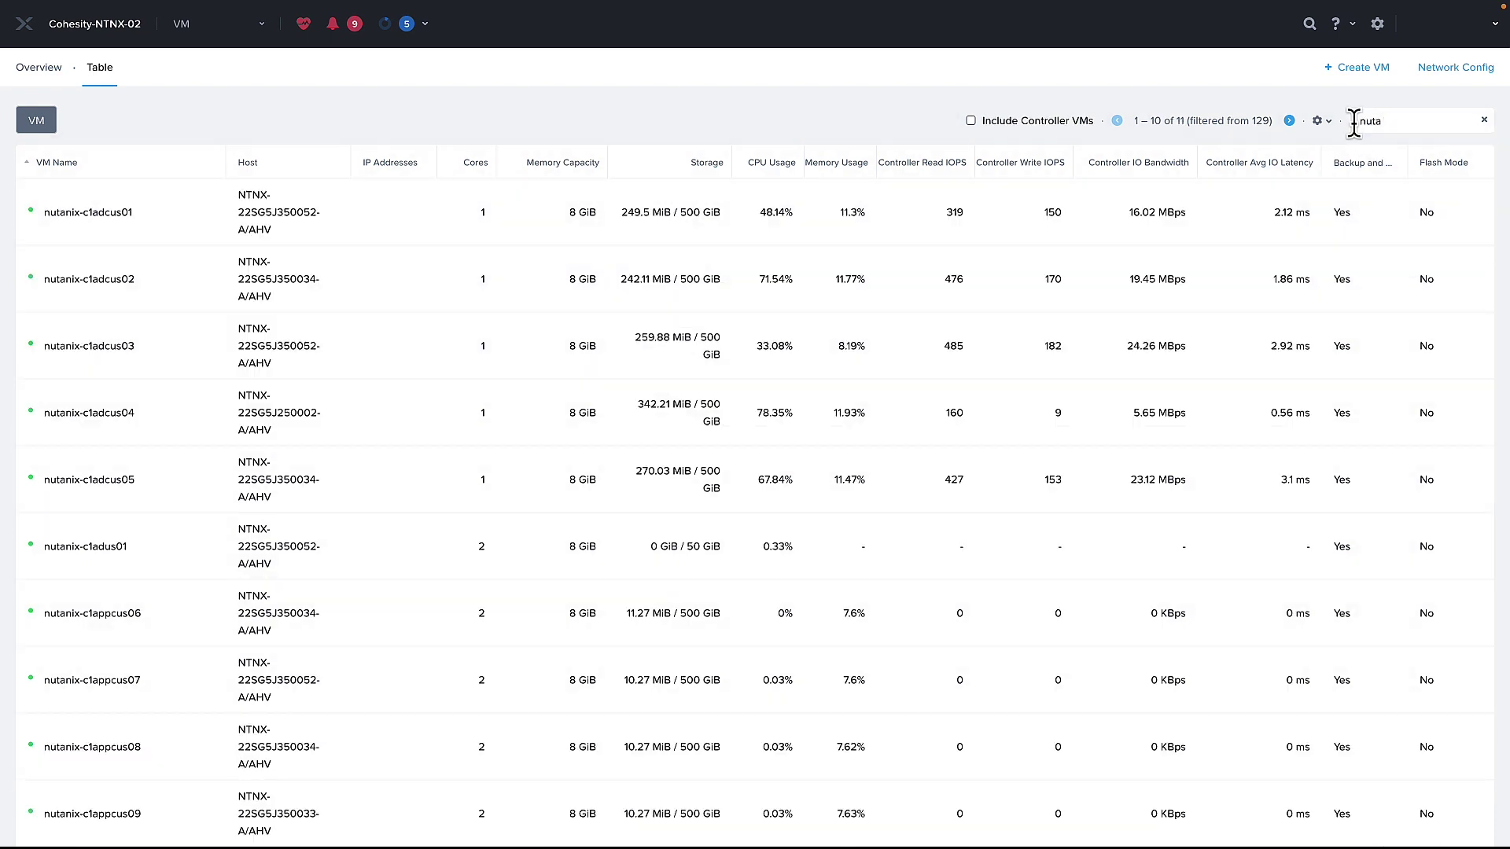
pyautogui.write('nix')
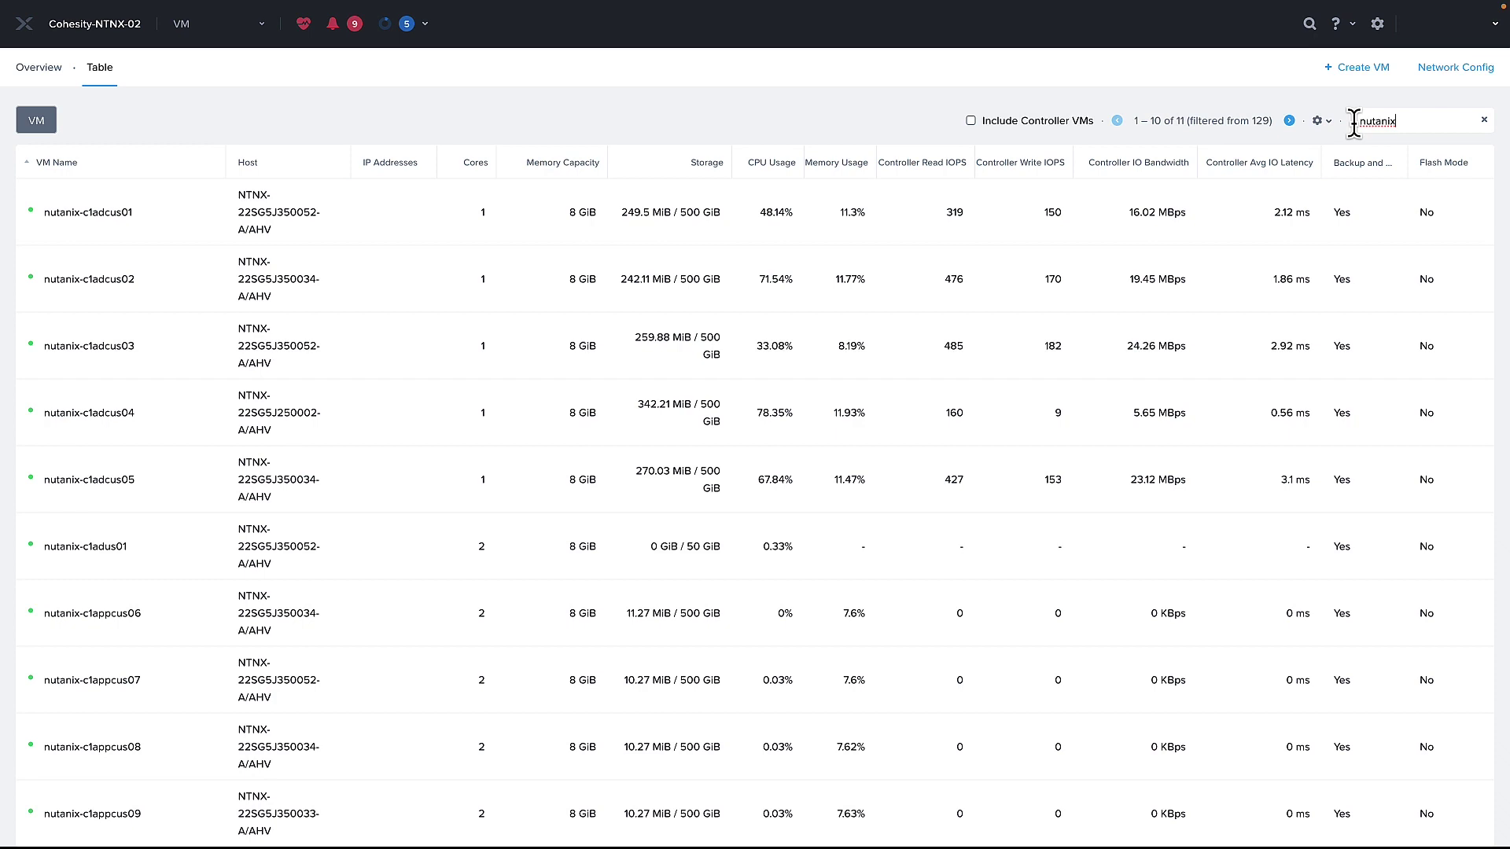